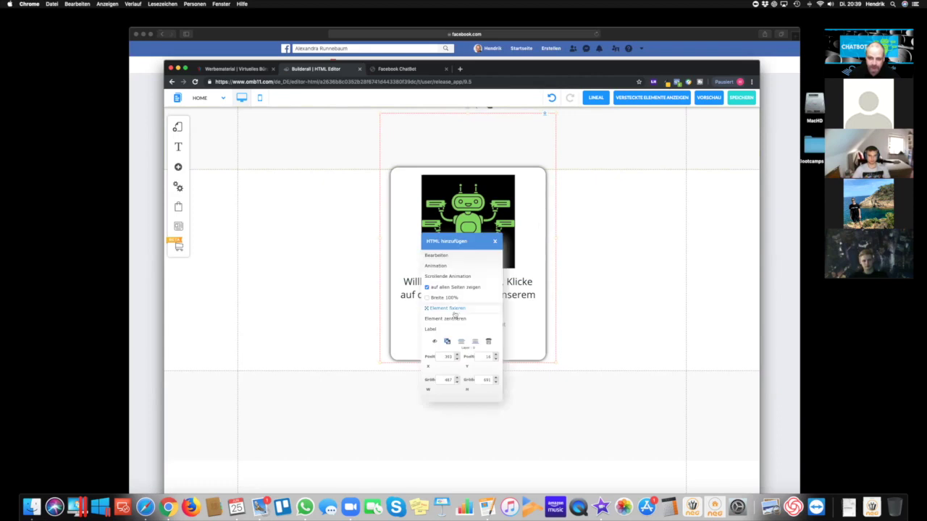
- Center the HTML chatbot element on the page and save the changes for the default layout and Home page
left_click(453, 319)
left_click(747, 102)
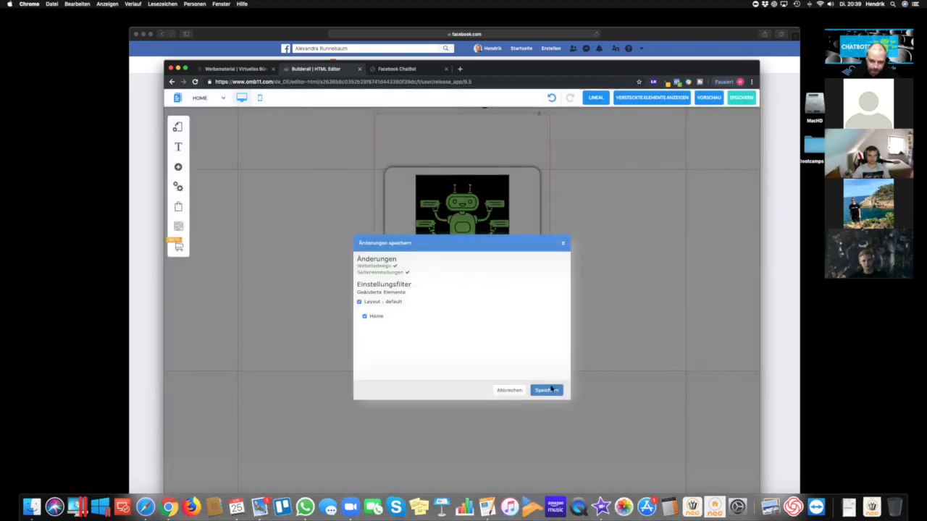
left_click(548, 389)
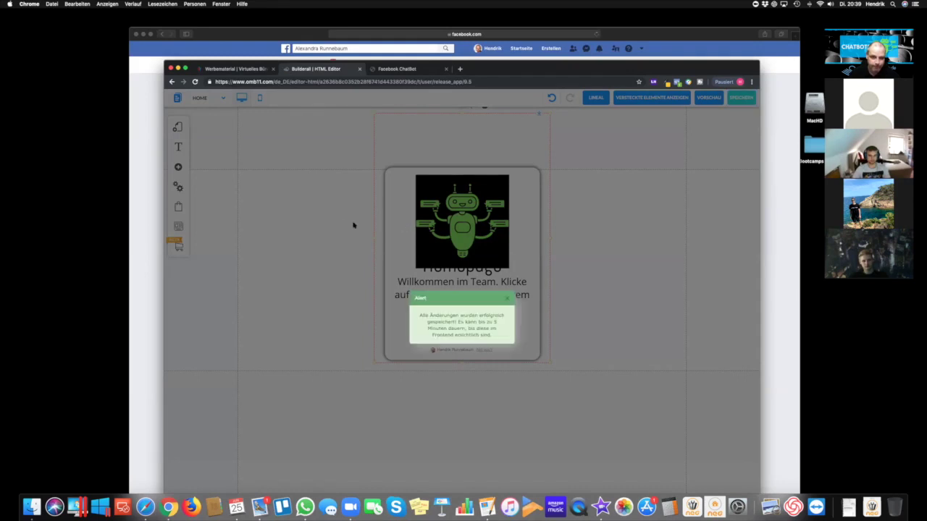
left_click(506, 300)
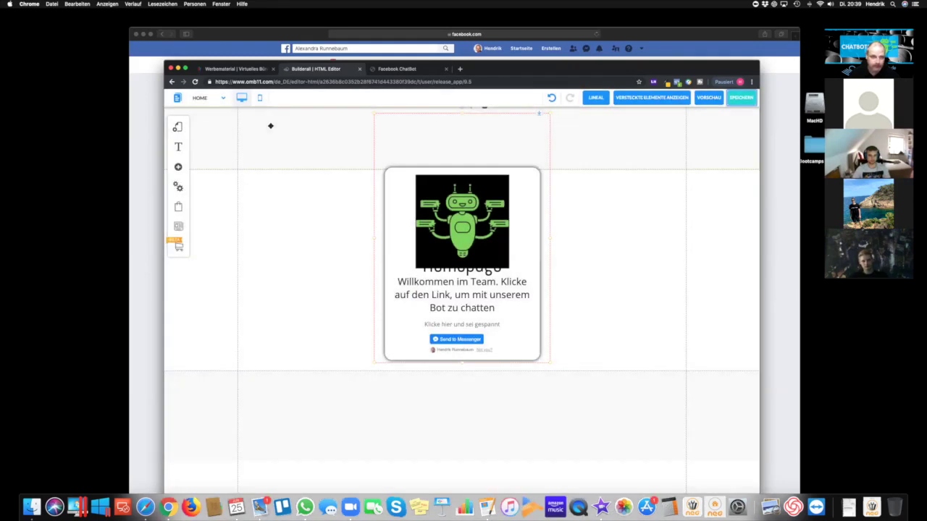
- Open the published chatbottest website from the list of own PixelPerfect Sitebuilder sites
key("ctrl+shift+Tab")
scroll(318, 274, "down", 1)
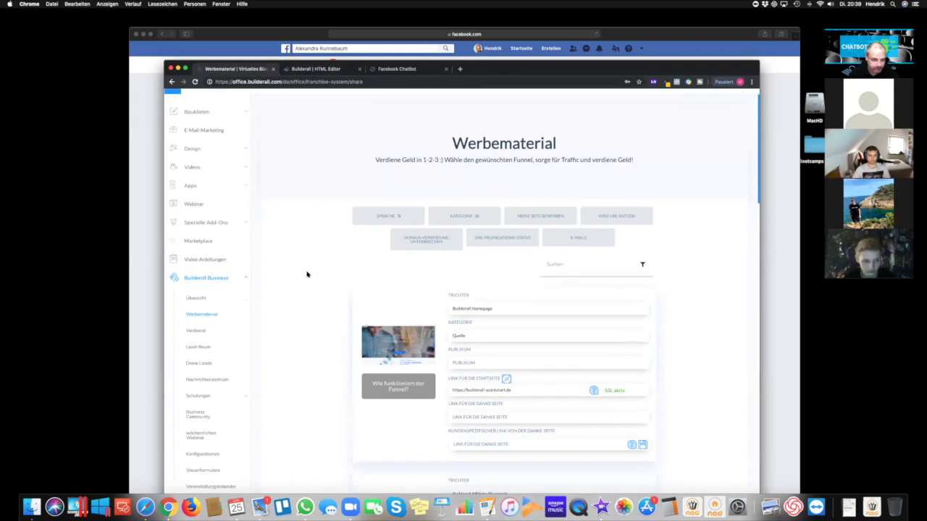
left_click(201, 110)
left_click(198, 135)
left_click(201, 155)
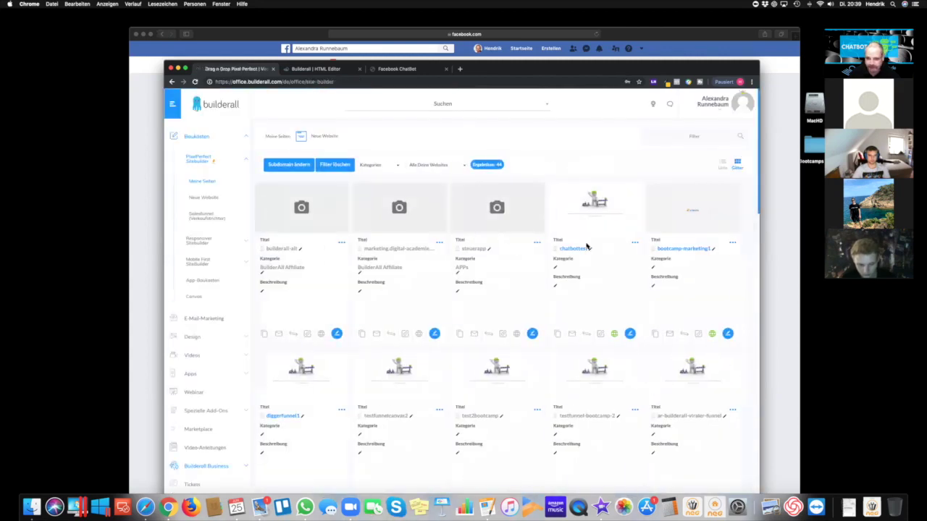
left_click(574, 249)
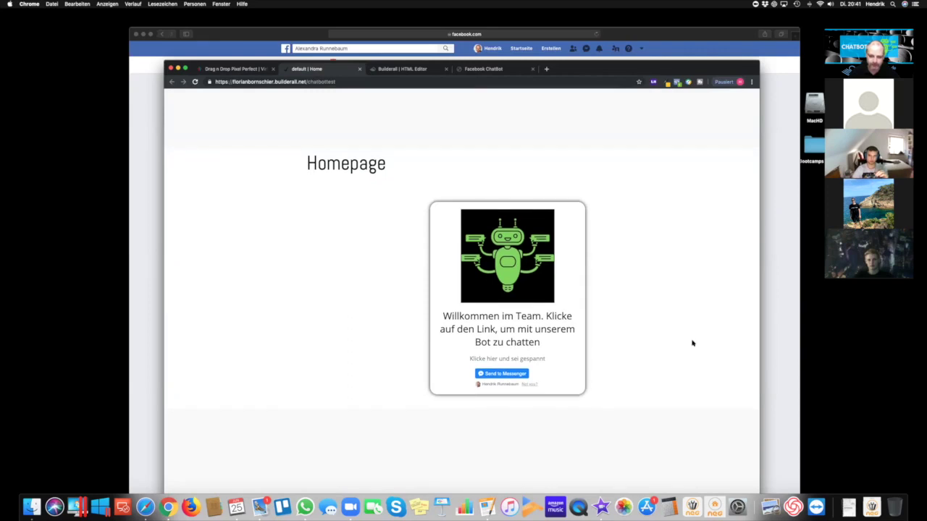
- Try the Send to Messenger button on the published page and close the test page
left_click(499, 379)
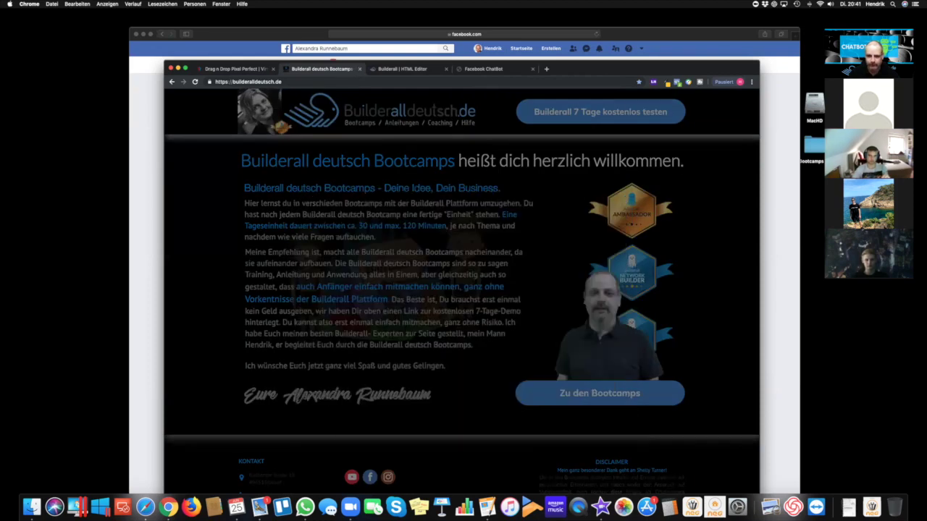
key("Escape")
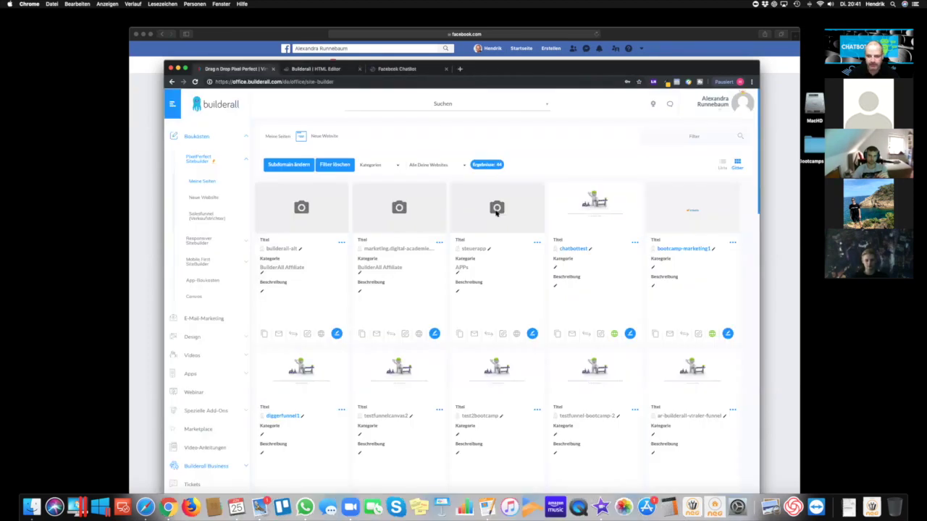
left_click(358, 69)
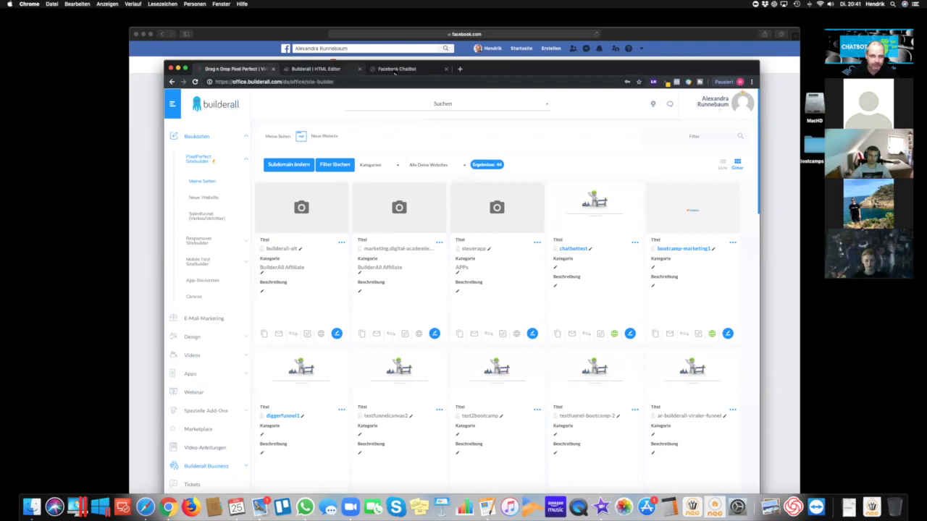
- Dismiss the popup growth tool's share code and close the Facebook ChatBot page
left_click(397, 69)
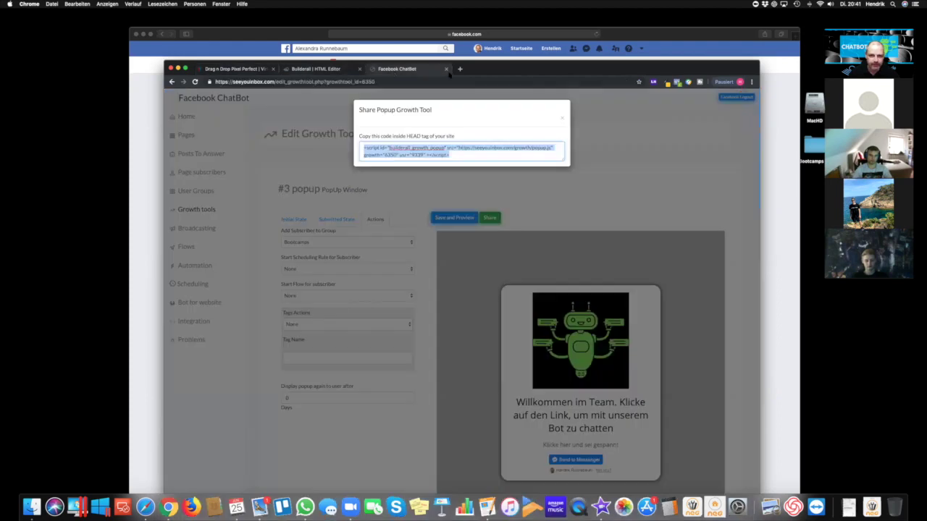
left_click(562, 110)
key("super+w")
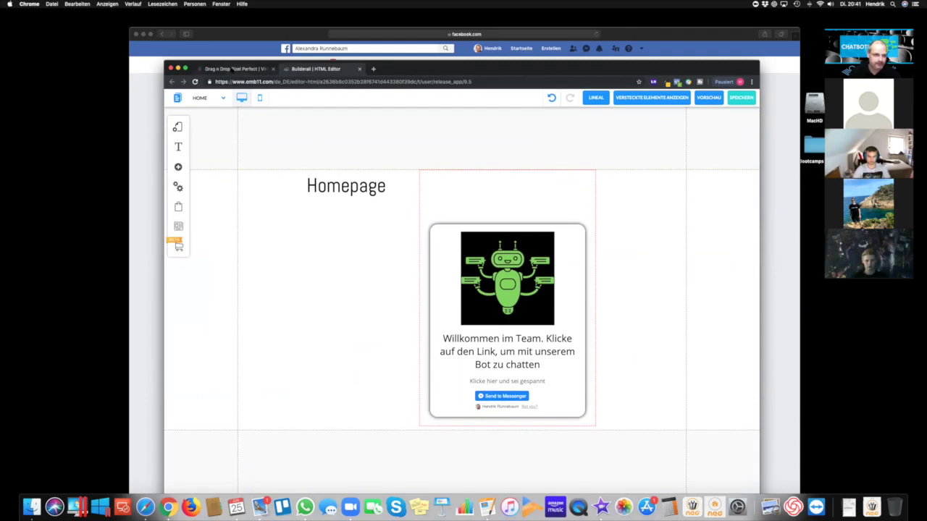
- Reopen Facebook ChatBot from the Builderall apps and go to its growth tools
left_click(234, 68)
scroll(188, 349, "down", 1)
scroll(188, 349, "down", 2)
left_click(189, 295)
left_click(196, 263)
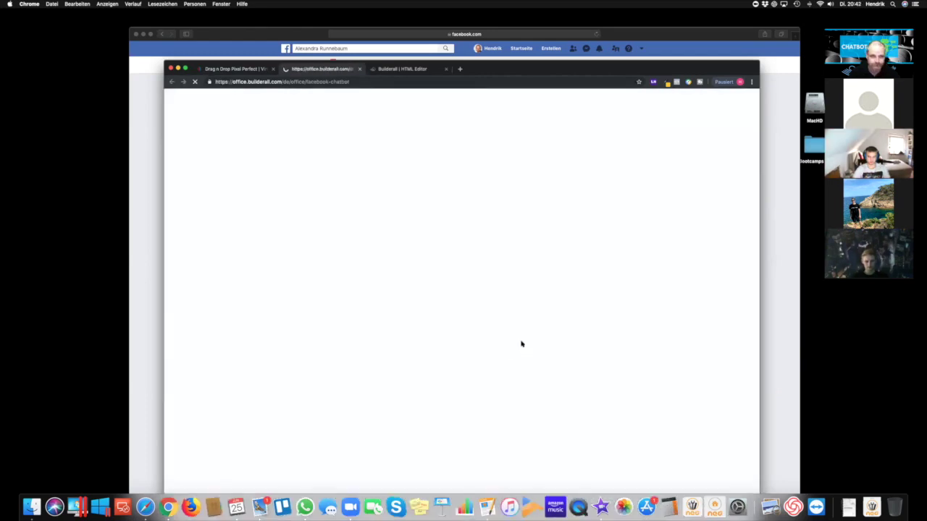
left_click(194, 210)
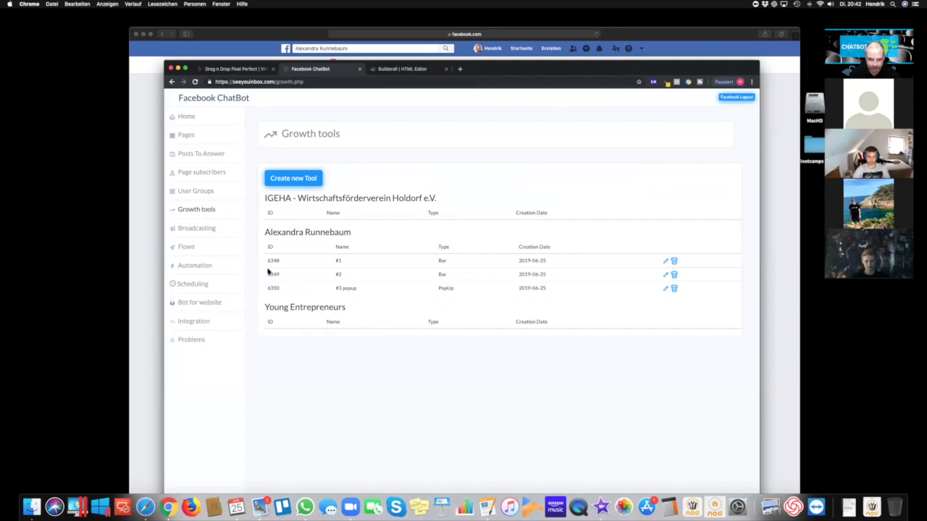
left_click(293, 178)
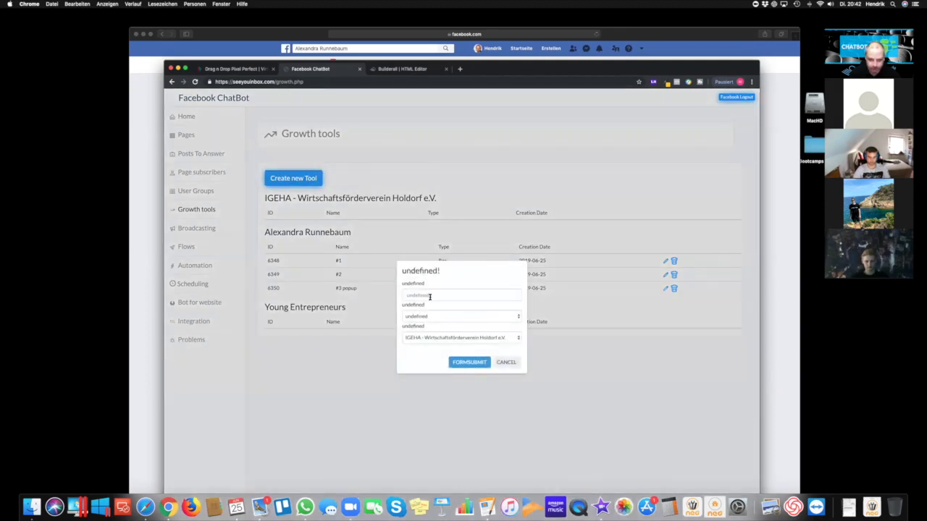
left_click(437, 295)
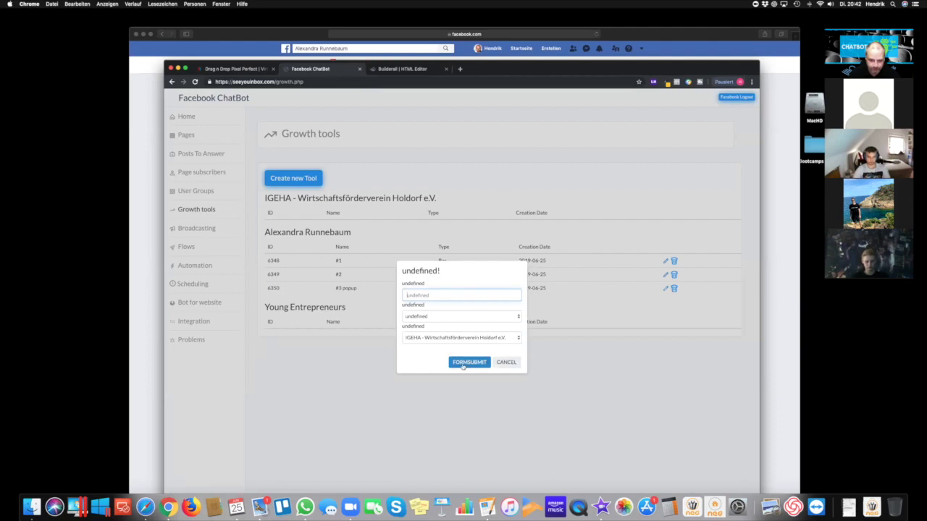
type("new")
left_click(438, 316)
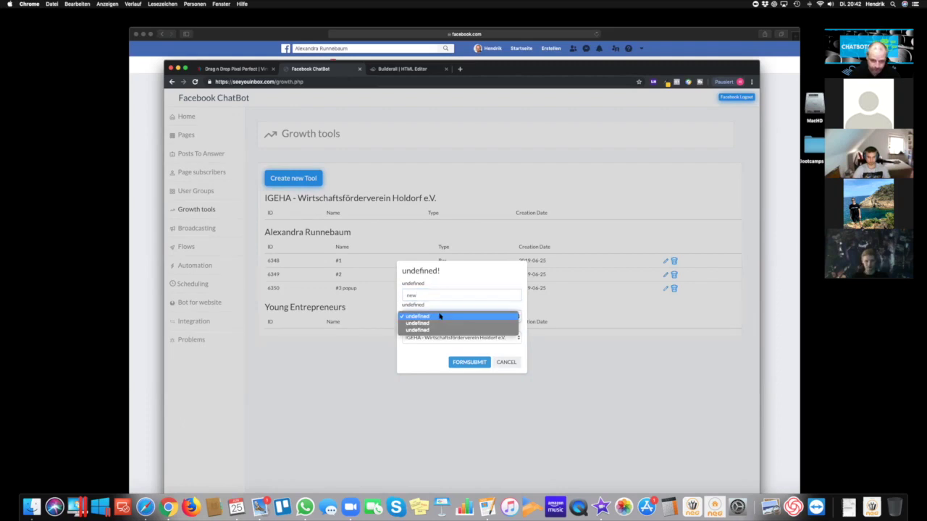
left_click(503, 362)
left_click(506, 362)
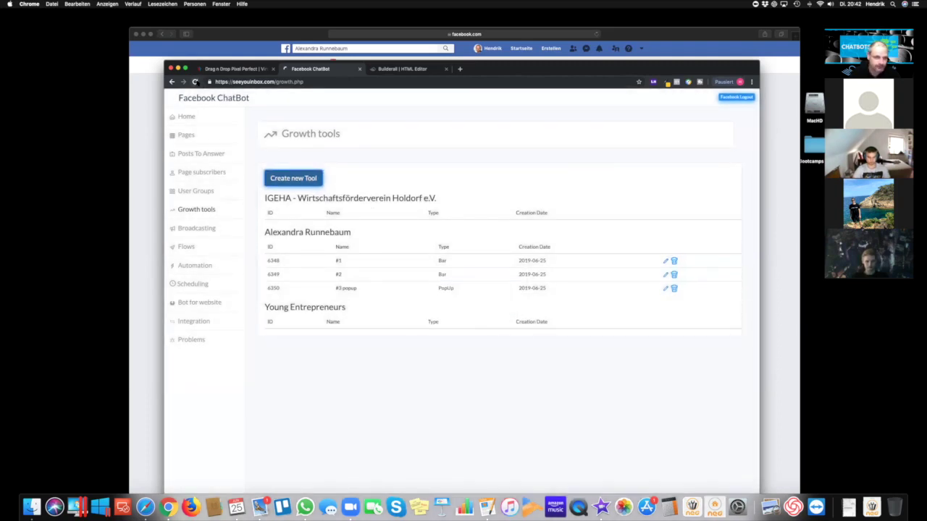
- Reload the growth tools and create a tool named "new" of type Landing page, assigning it to a Facebook page
left_click(196, 82)
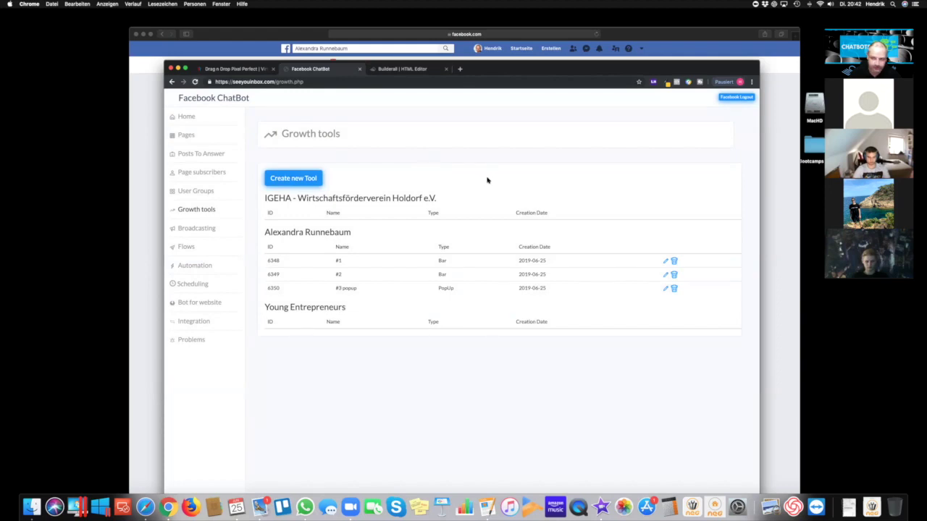
left_click(290, 182)
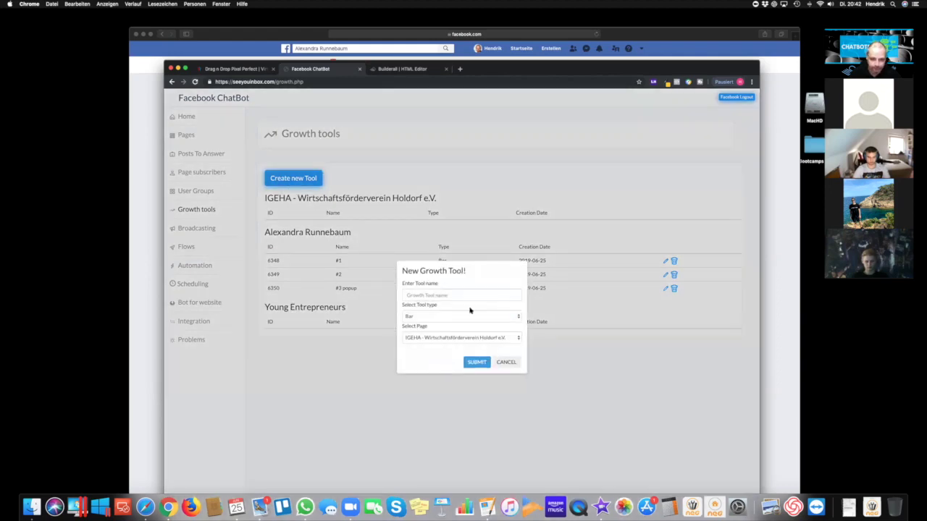
left_click(451, 292)
type("new")
left_click(420, 319)
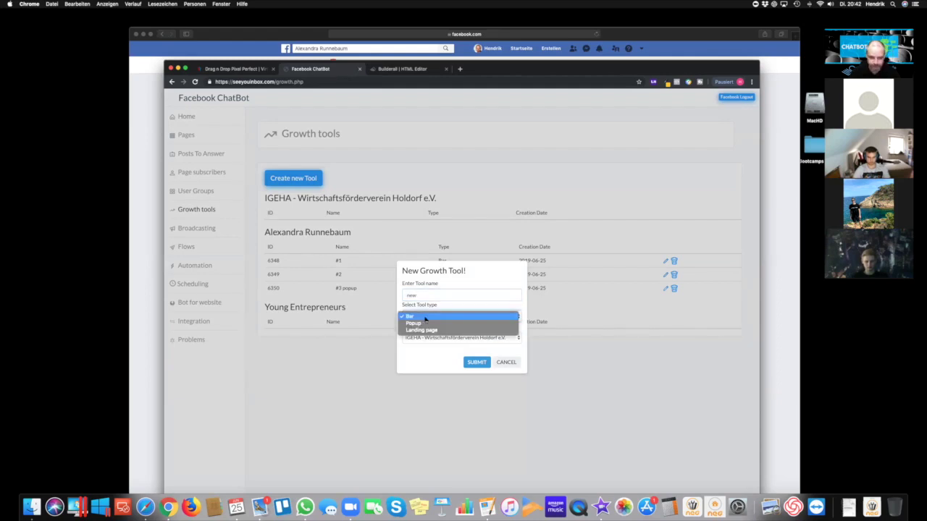
left_click(428, 333)
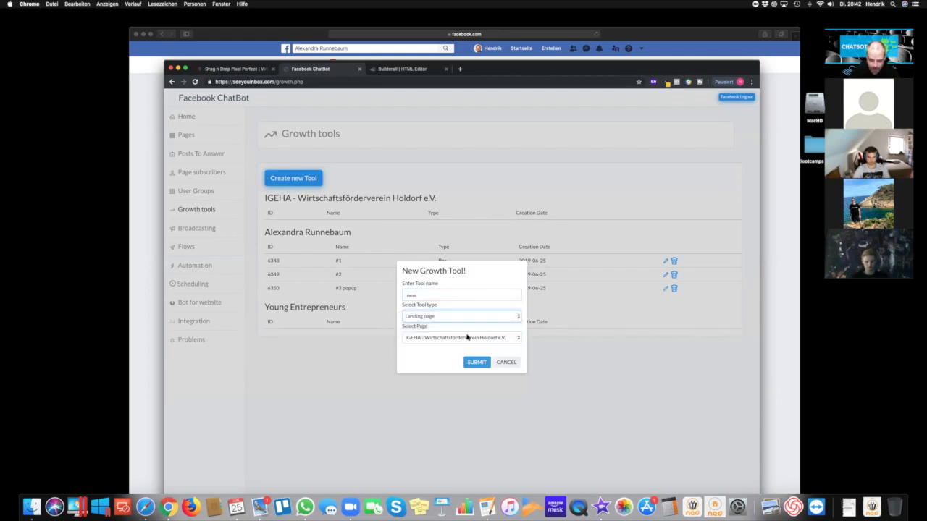
left_click(467, 338)
left_click(431, 351)
left_click(477, 362)
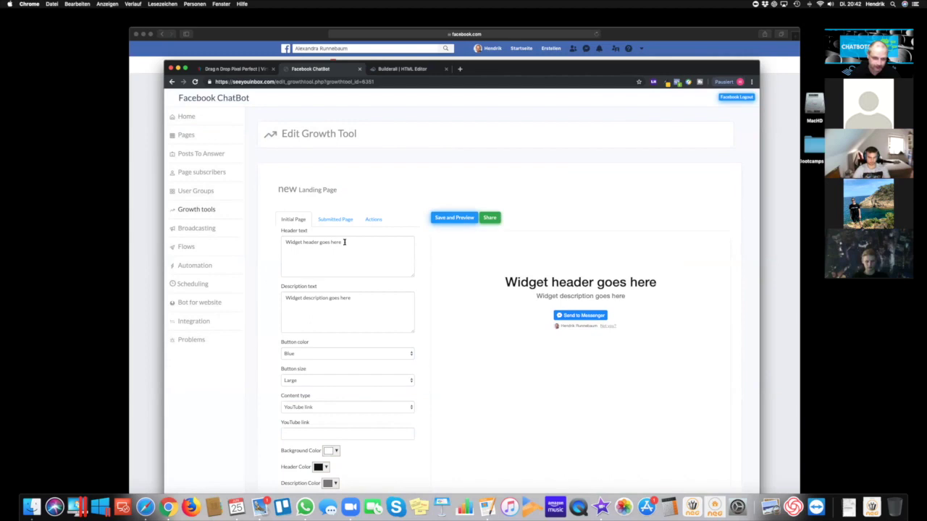
- Save the landing page growth tool, view the live page through its share URL, and return to the tool editor
left_click(450, 216)
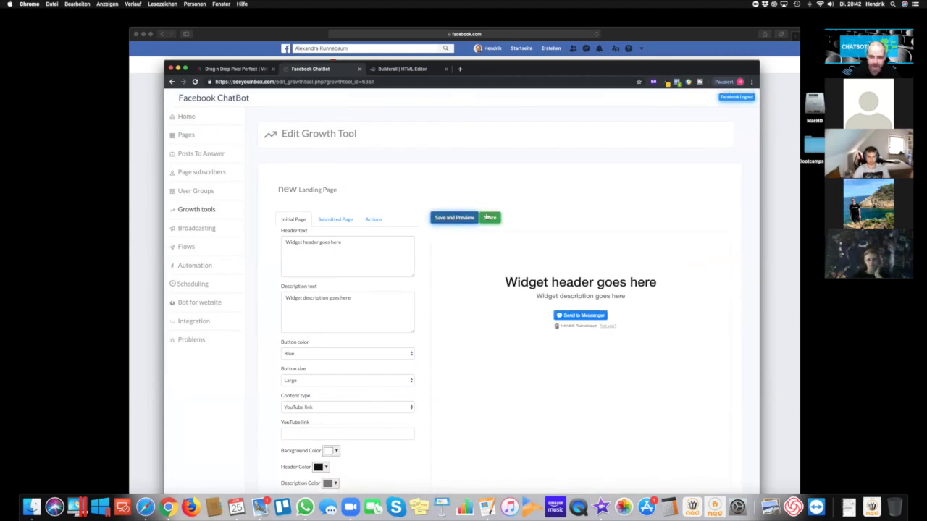
left_click(488, 218)
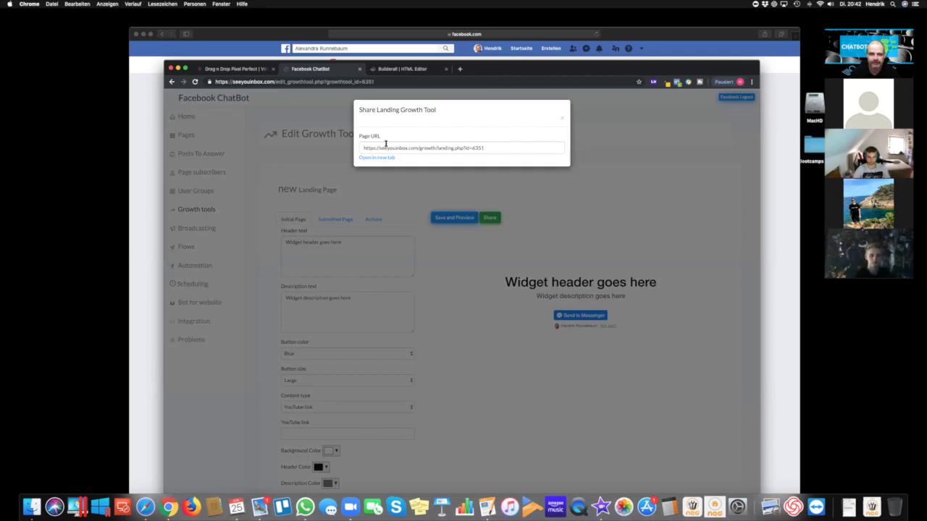
left_click(485, 147)
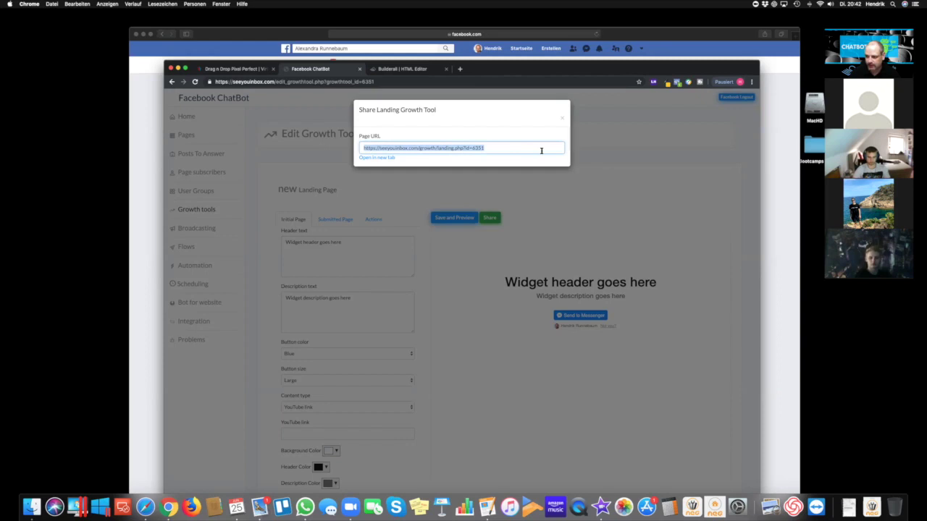
left_click(376, 157)
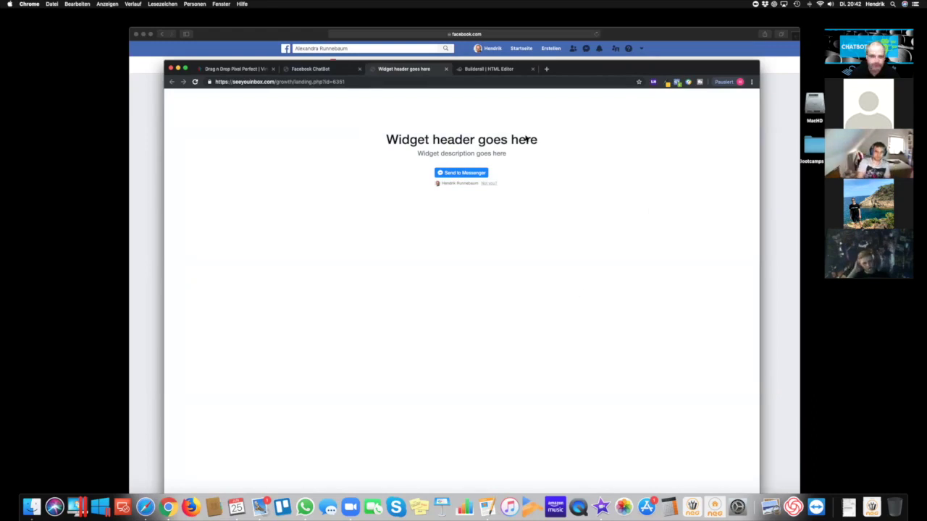
key("super+w")
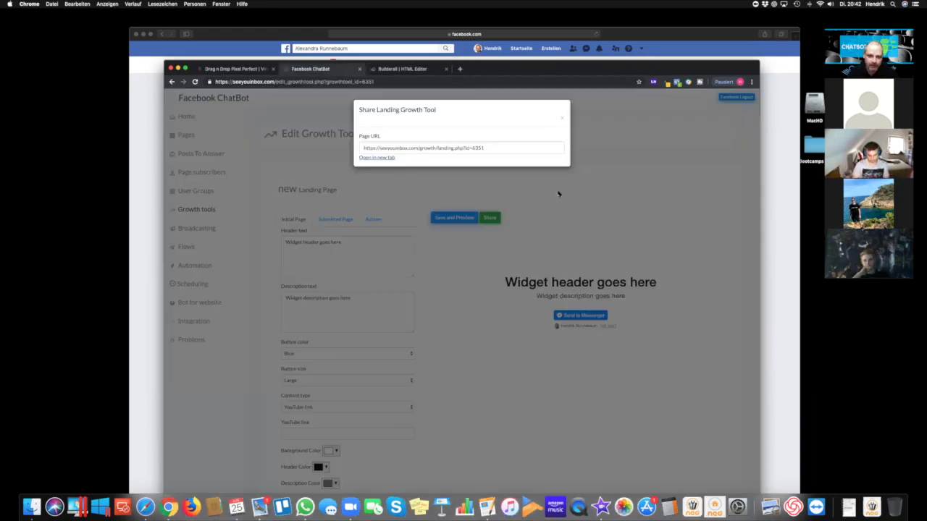
left_click(527, 232)
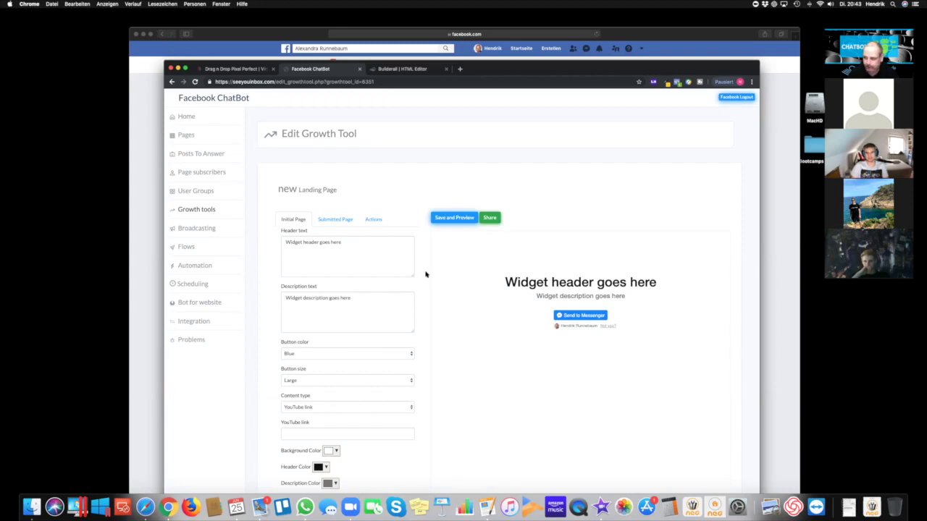
- Create a broadcast named "#1" for the second Facebook page on the Broadcasting list
left_click(197, 229)
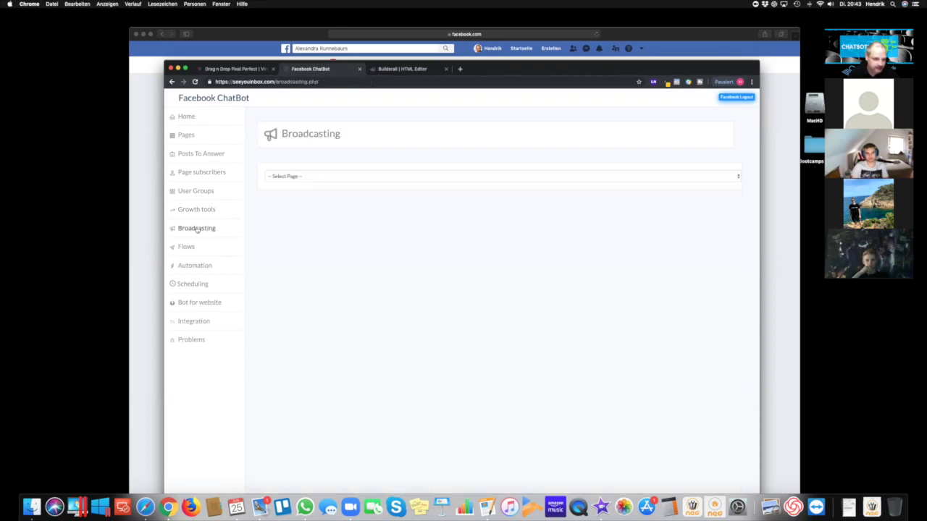
left_click(332, 176)
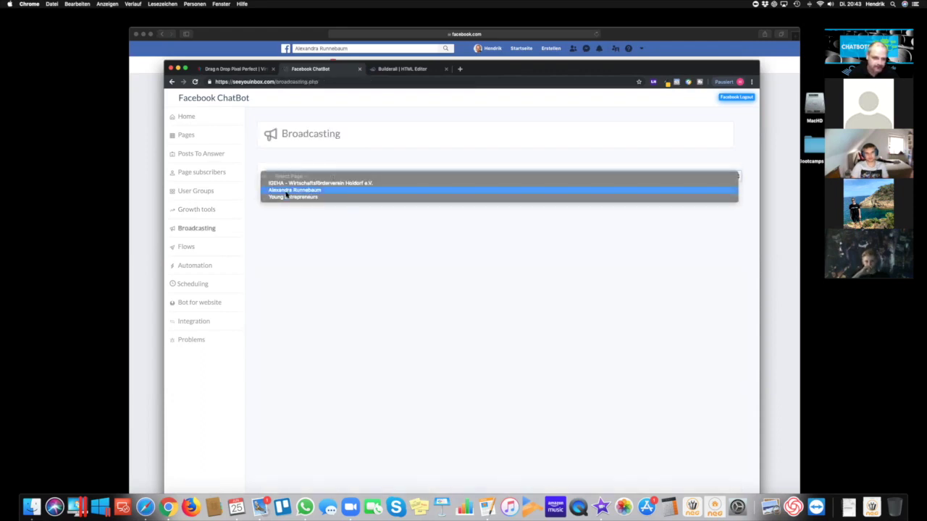
left_click(296, 192)
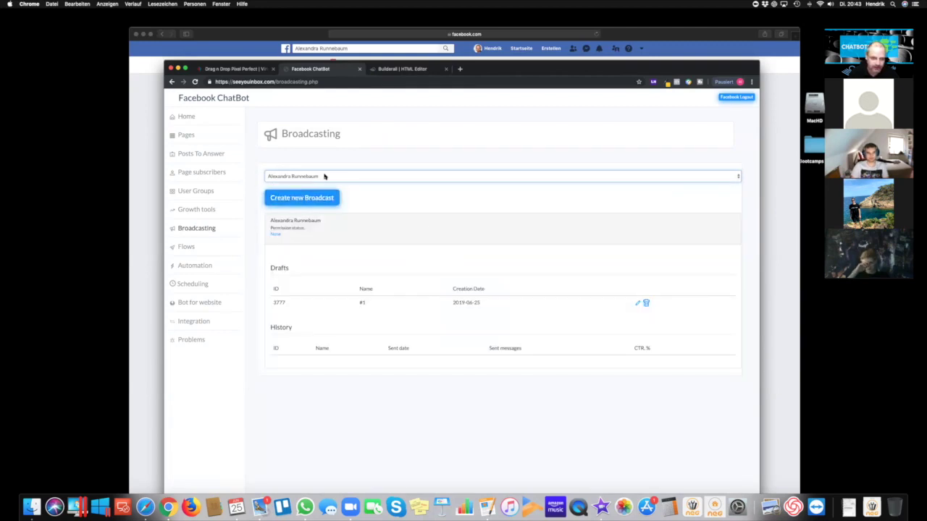
left_click(305, 203)
left_click(454, 316)
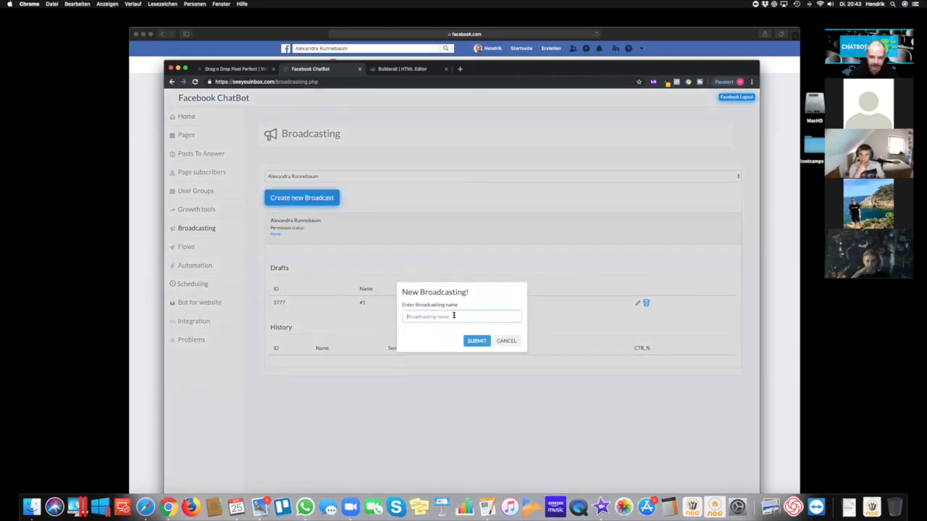
type("#1")
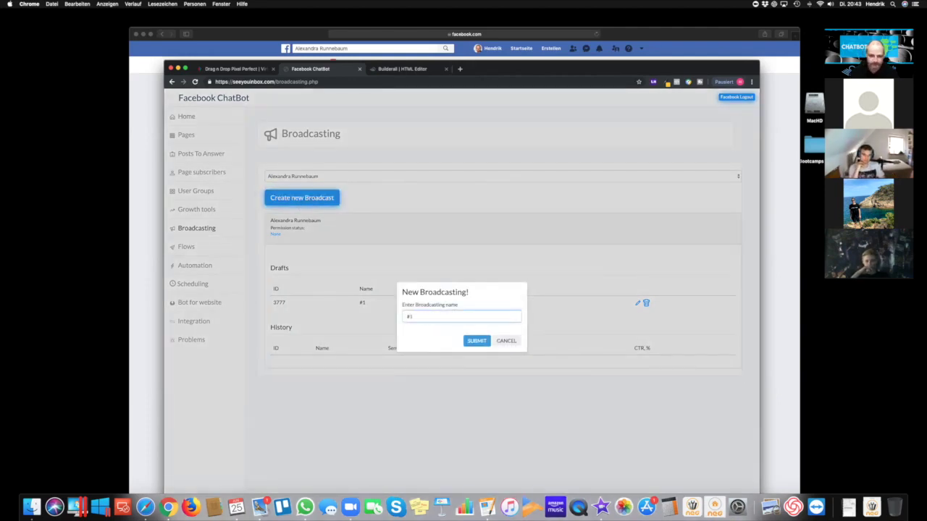
left_click(467, 344)
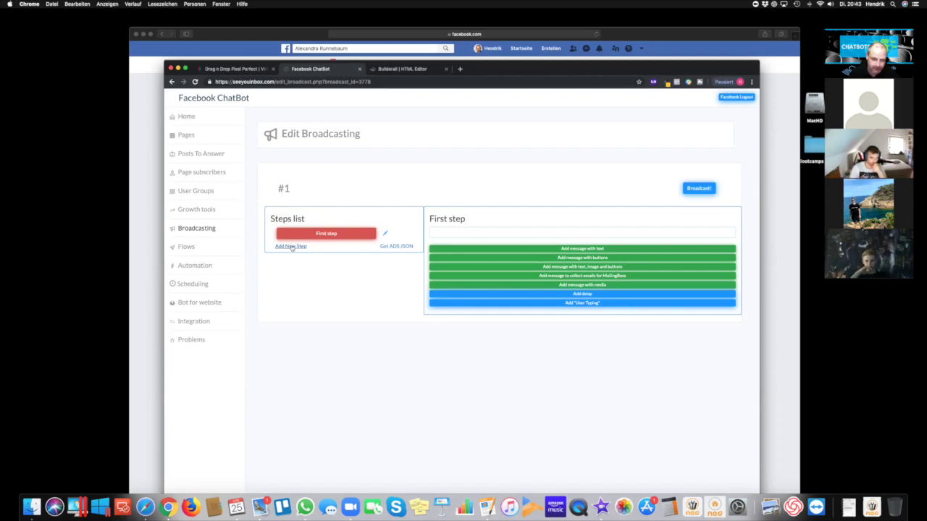
- Add a text message reading "Hallo wie geht's?" to the broadcast's First step and save it
left_click(385, 235)
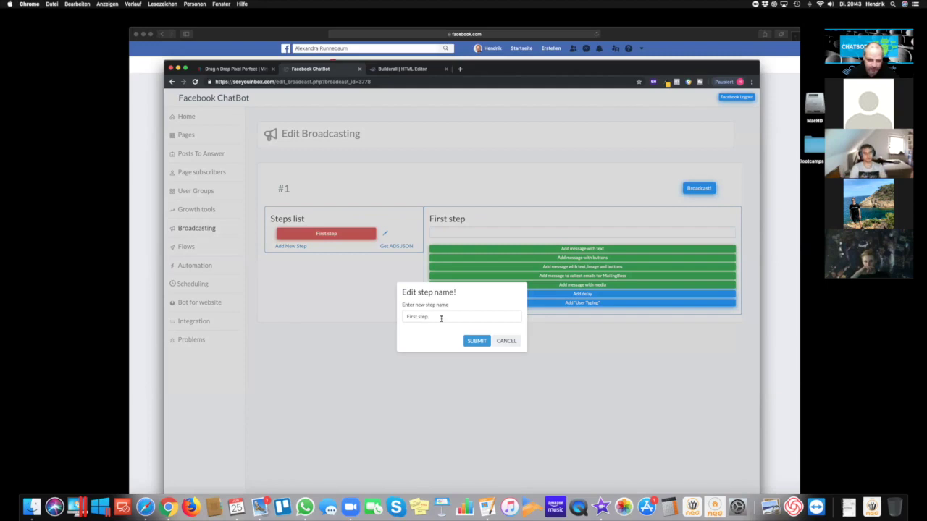
left_click(507, 341)
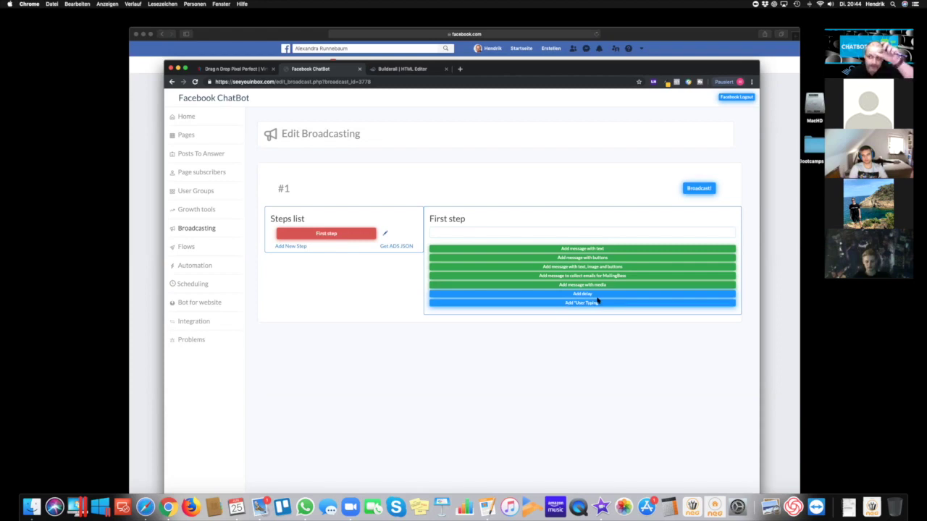
left_click(584, 250)
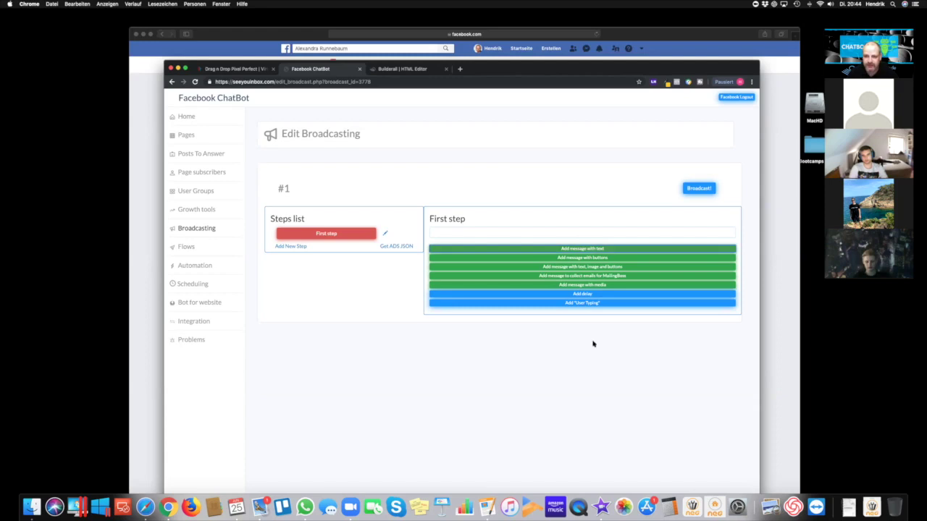
left_click(481, 267)
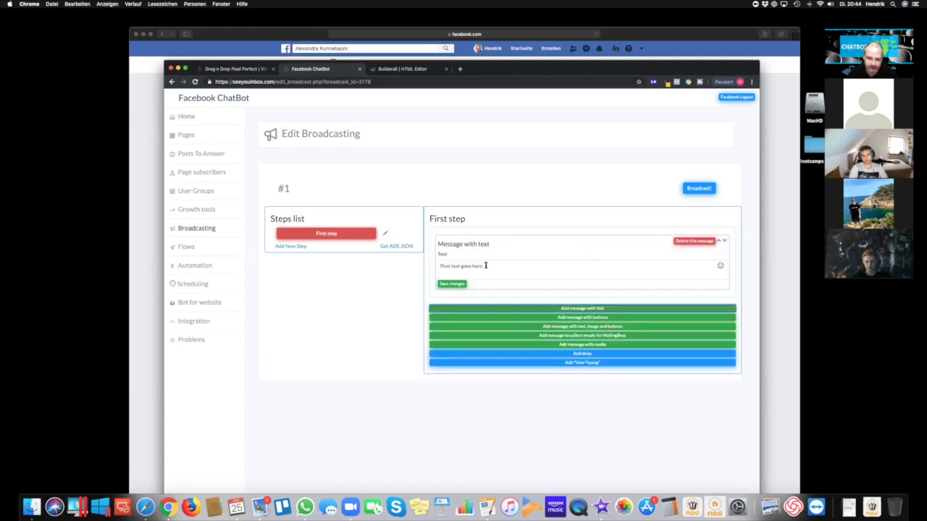
type("Ha")
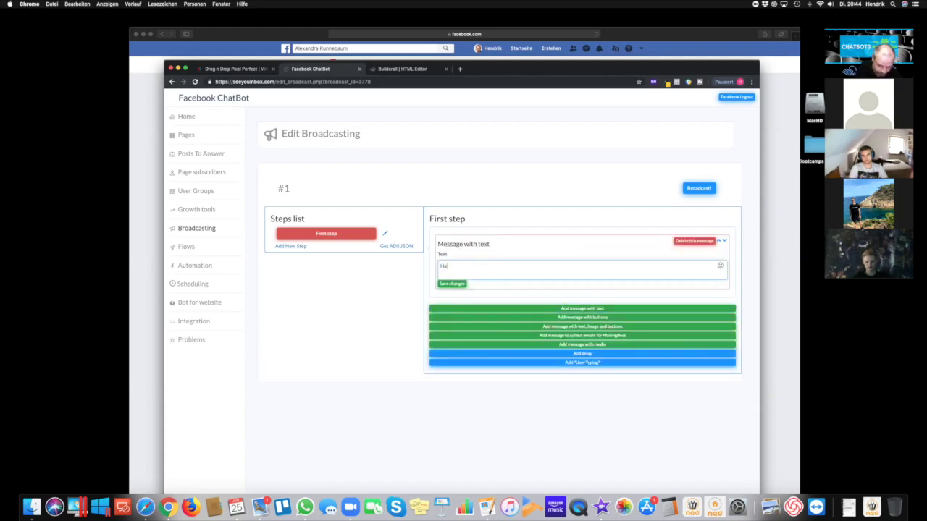
type("llo wie geht's?")
left_click(464, 285)
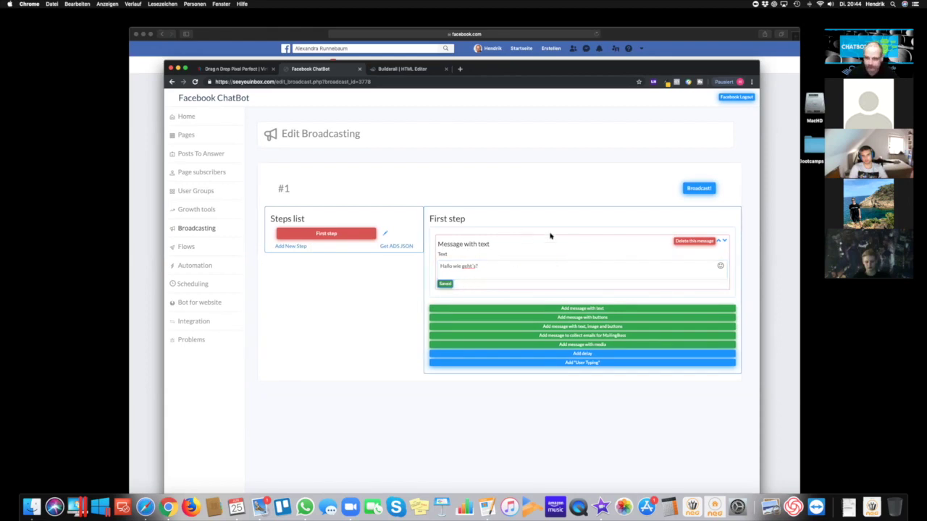
- Configure the broadcast's targeting as a Promotional Broadcast sent to the Bootcamps group
left_click(701, 189)
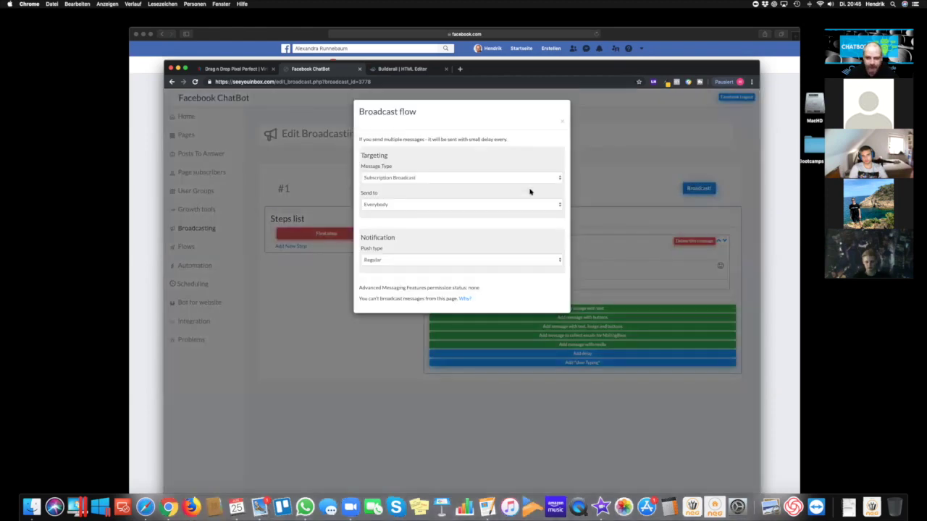
left_click(427, 181)
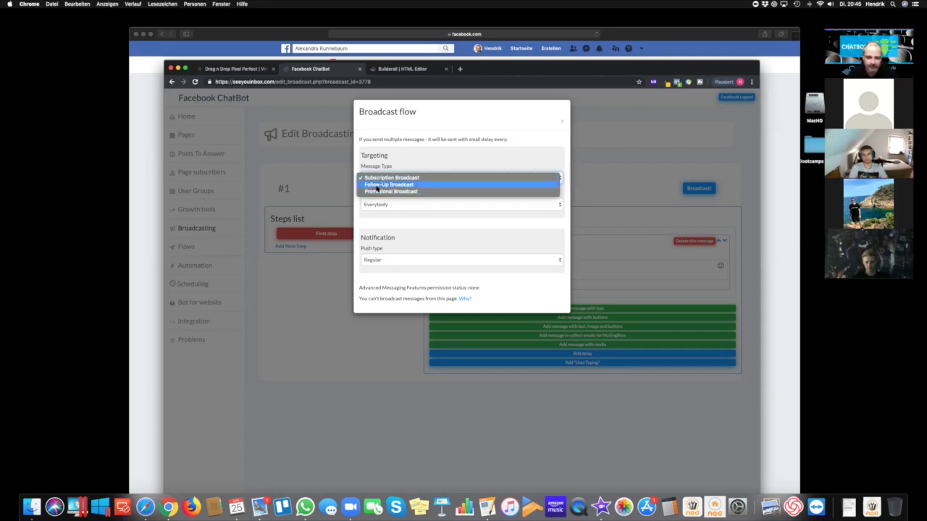
left_click(407, 192)
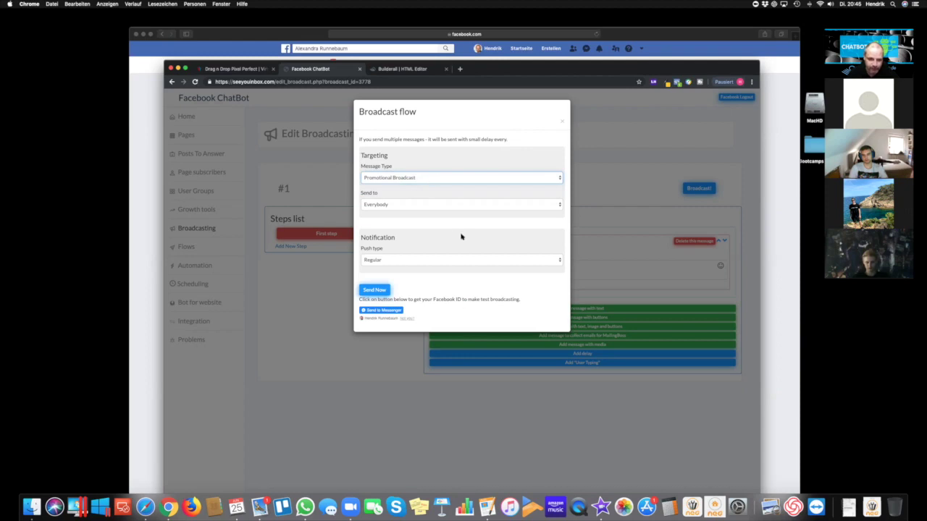
left_click(410, 206)
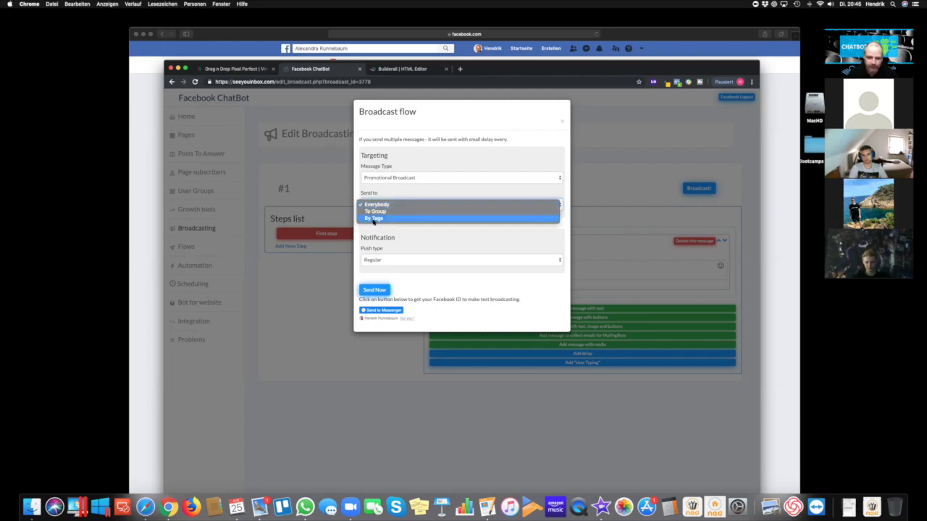
left_click(375, 211)
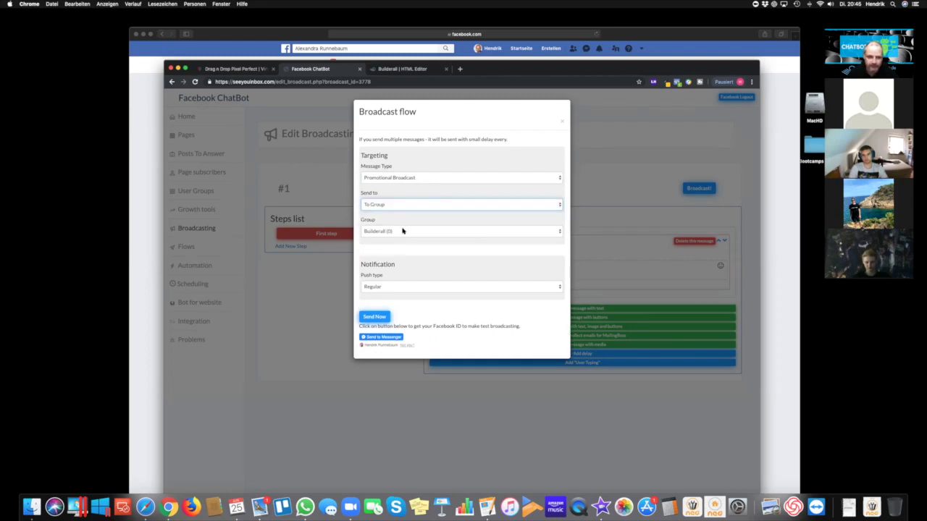
left_click(404, 231)
left_click(396, 237)
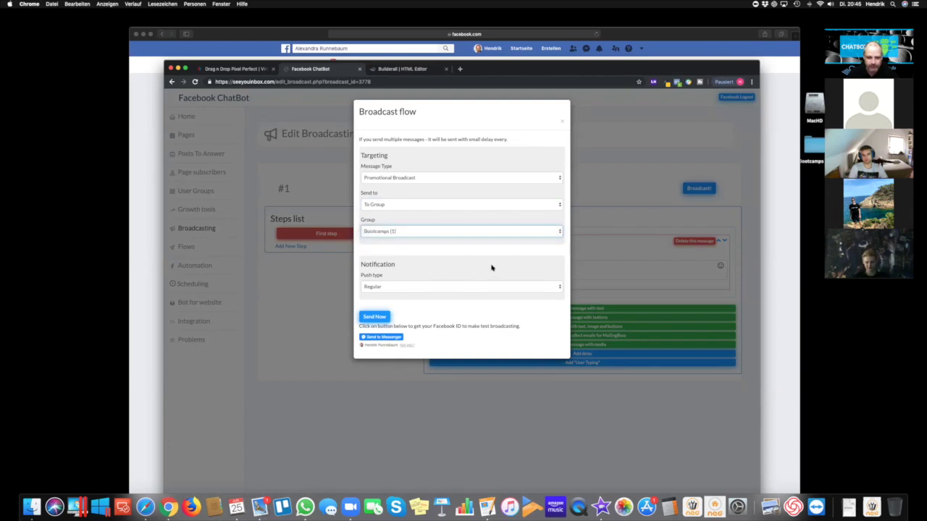
left_click(408, 233)
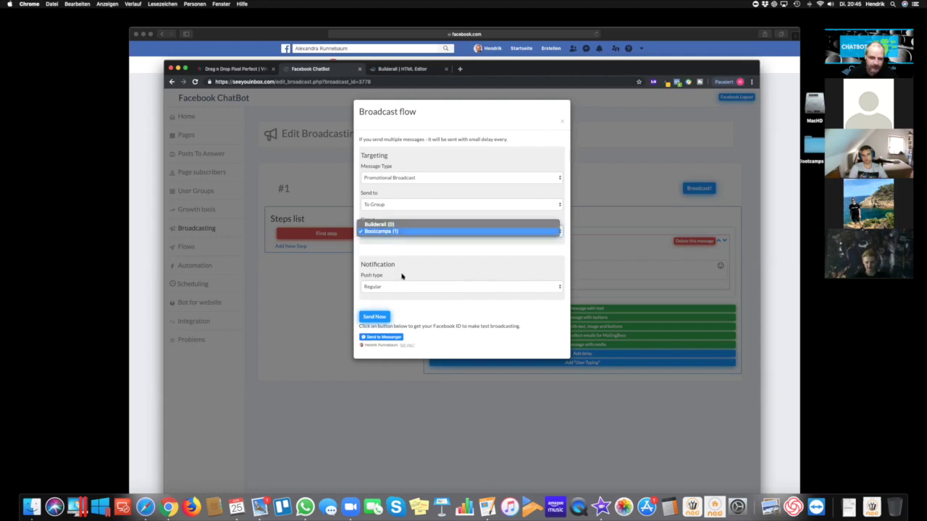
left_click(373, 231)
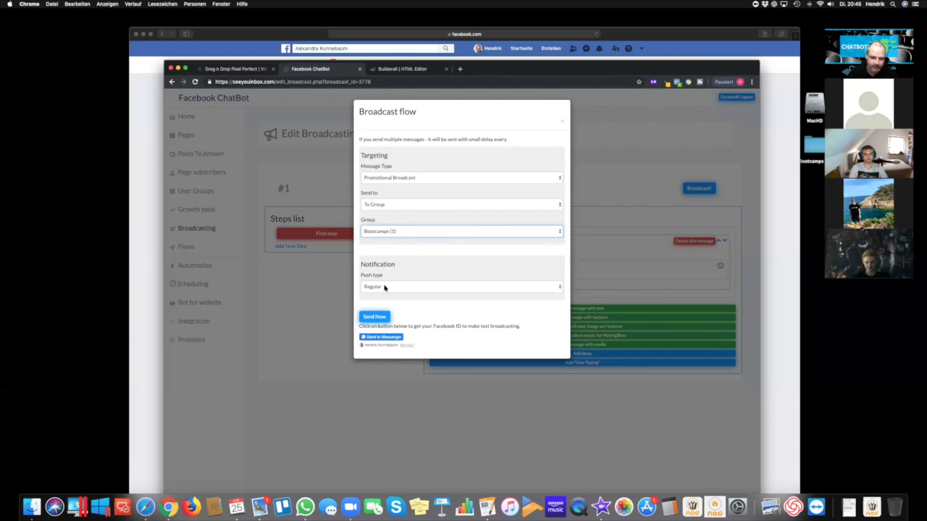
- Keep the notification push type at Regular and send the broadcast immediately
left_click(408, 288)
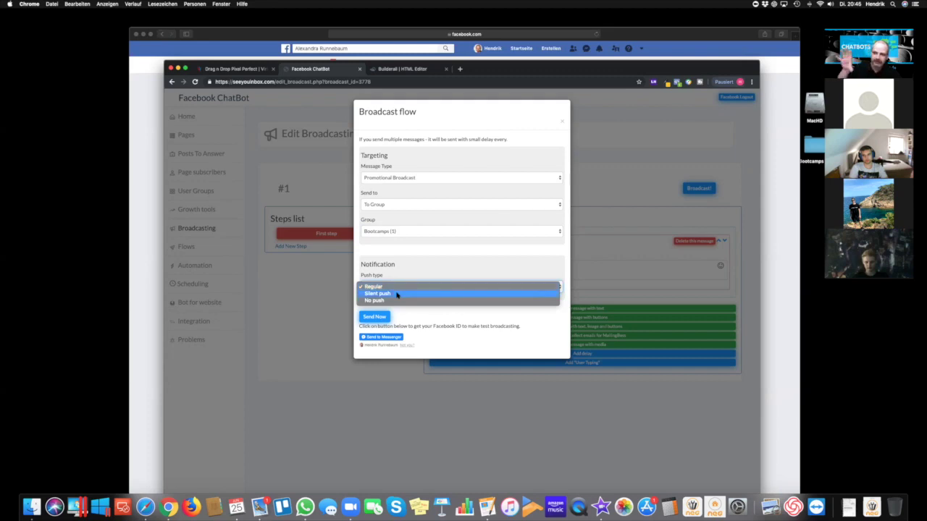
left_click(385, 289)
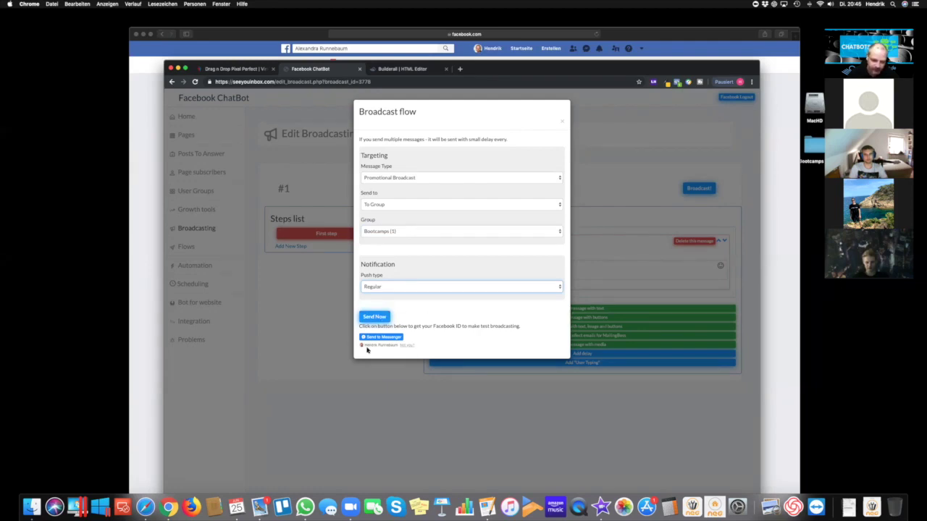
left_click(372, 319)
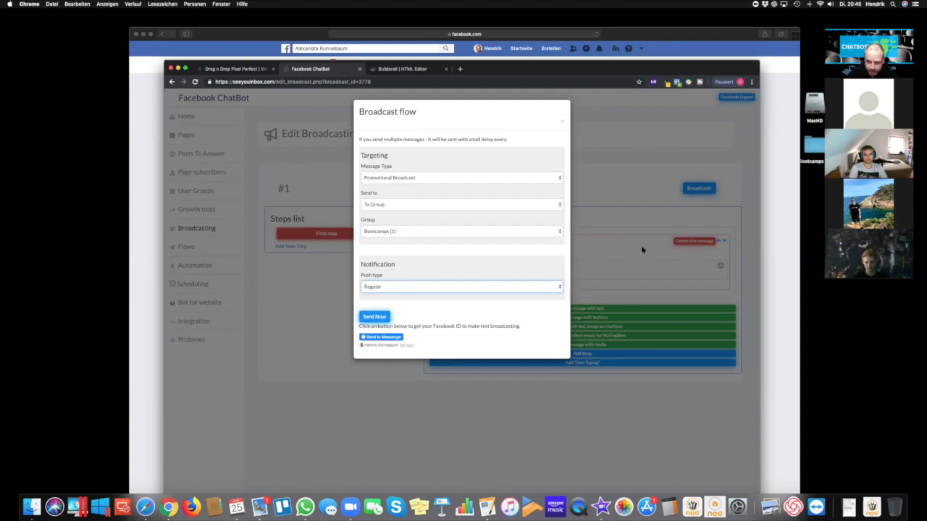
left_click(374, 318)
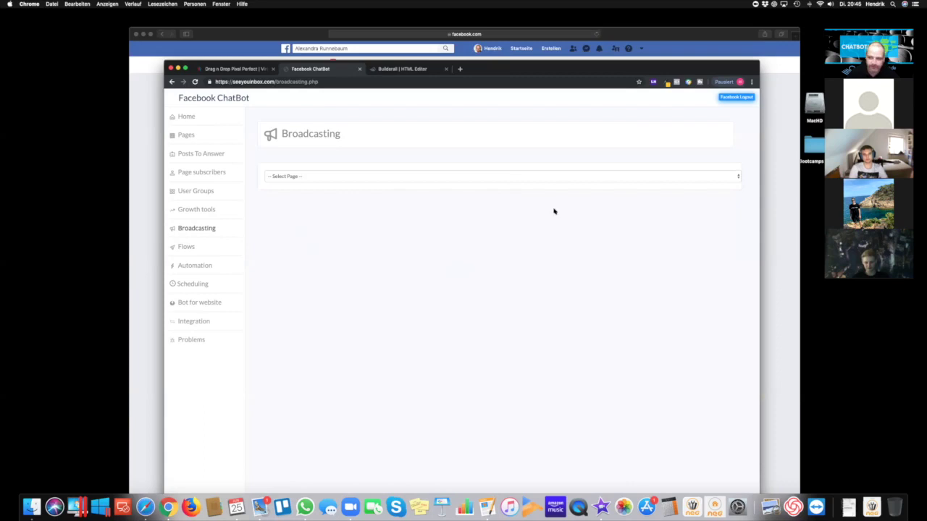
- Create a new flow named "#1" in the Flows list
left_click(190, 247)
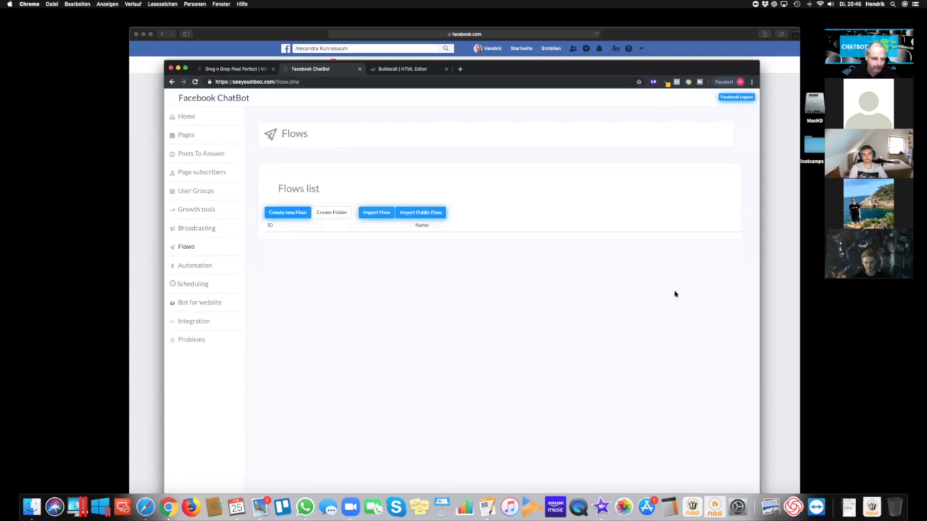
left_click(289, 218)
left_click(449, 317)
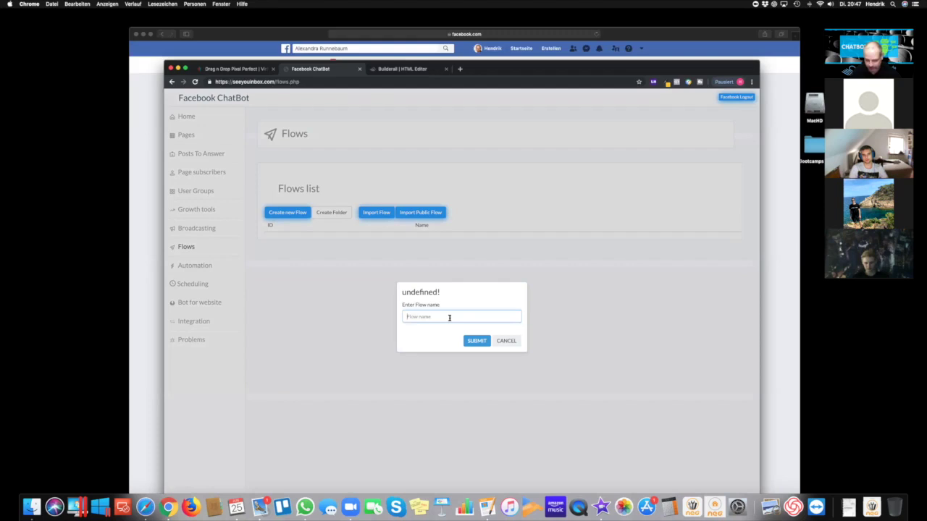
type("#1")
left_click(477, 340)
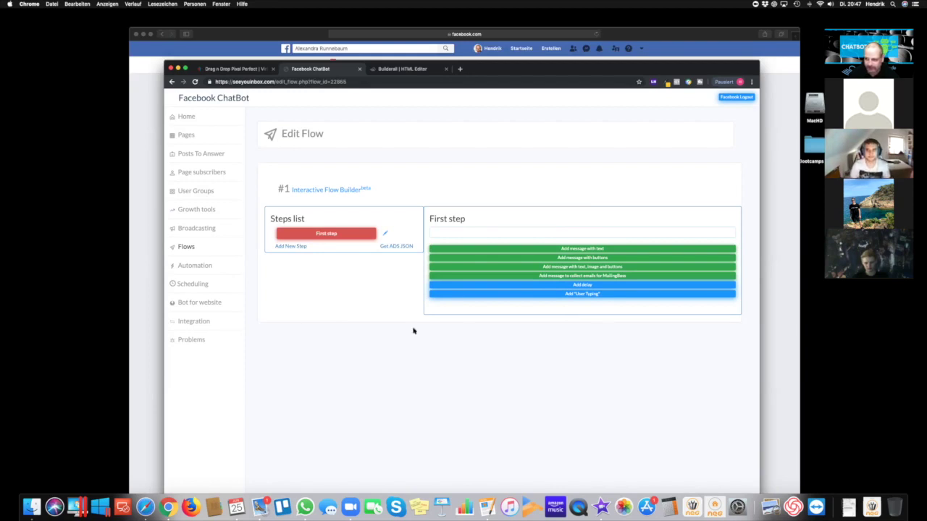
- Add a text message and a button message to First step, and add a new step with two button messages
left_click(568, 248)
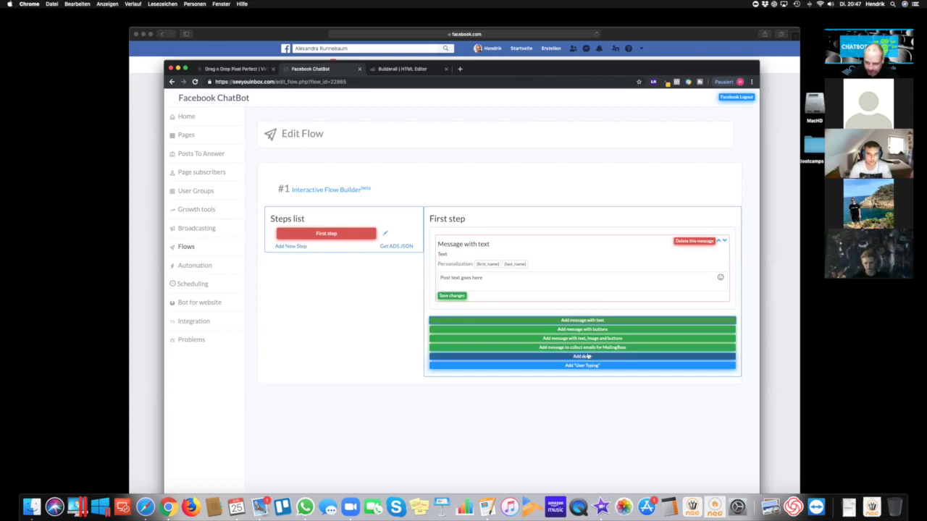
left_click(587, 330)
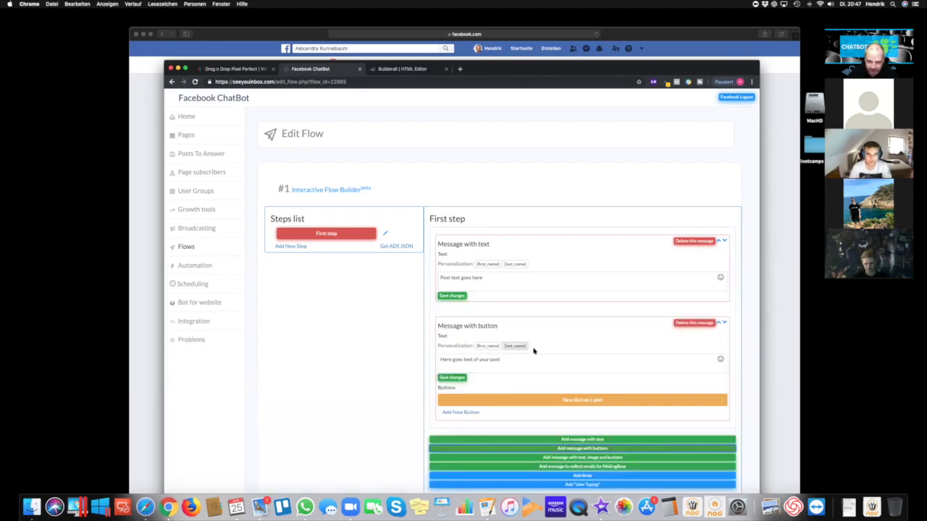
left_click(291, 244)
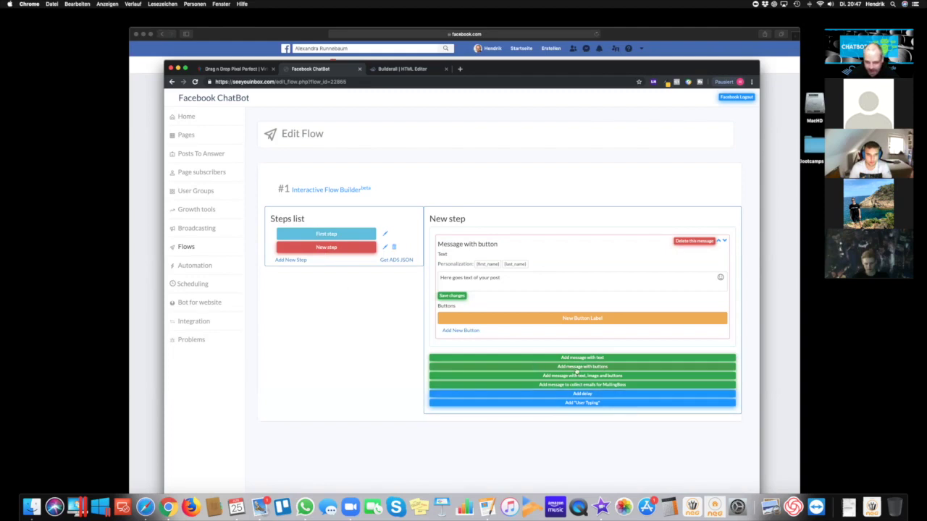
left_click(583, 367)
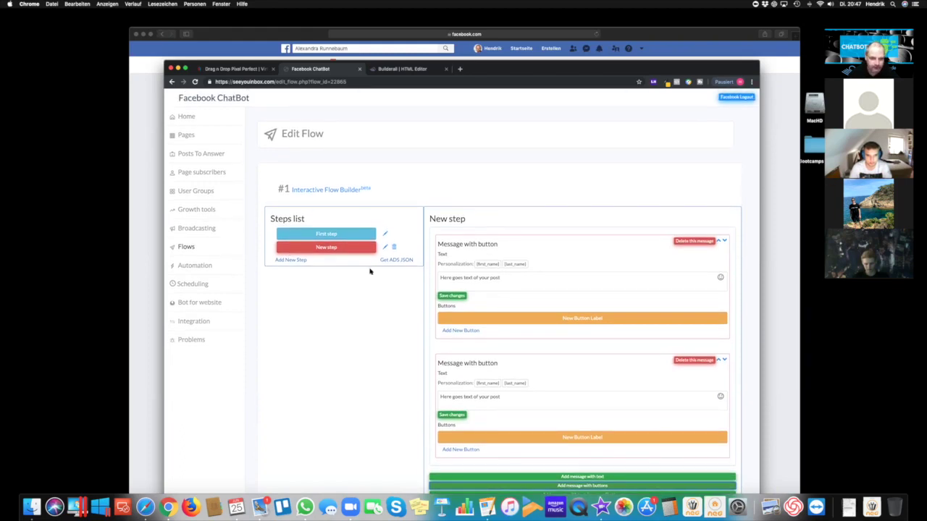
scroll(294, 236, "up", 1)
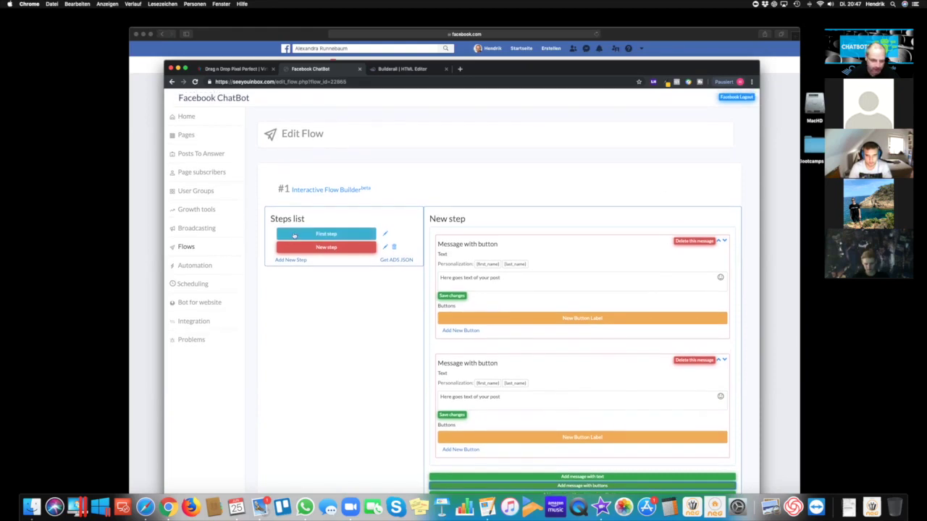
left_click(295, 233)
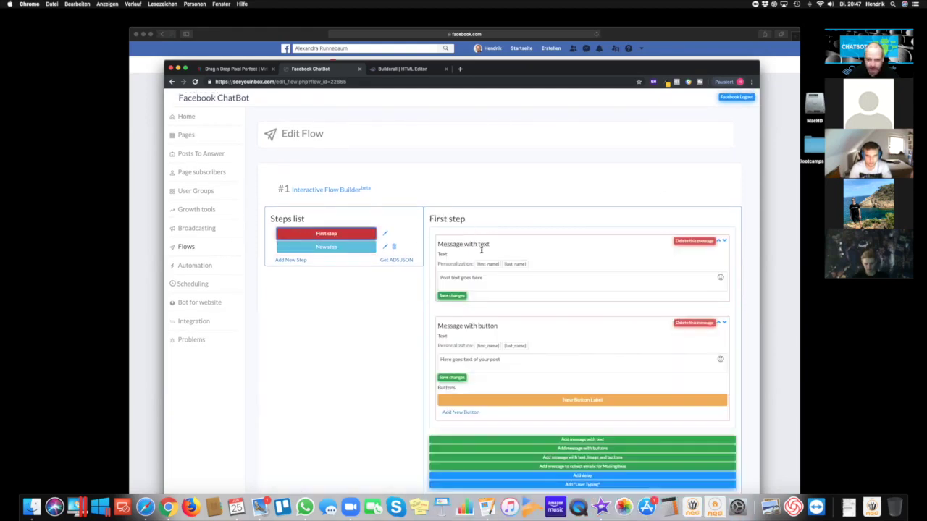
left_click(307, 248)
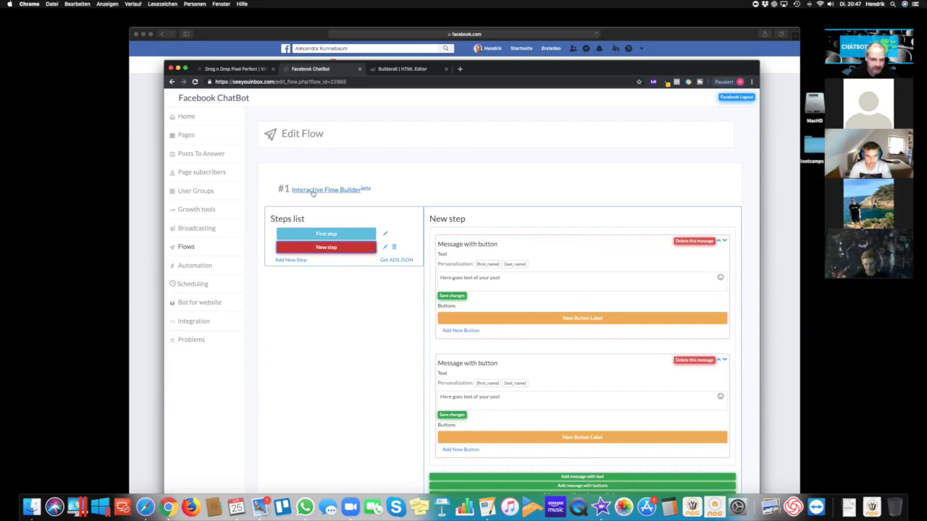
- Open flow #1 in the Interactive Flow Builder and arrange the First step and New step blocks side by side
left_click(344, 191)
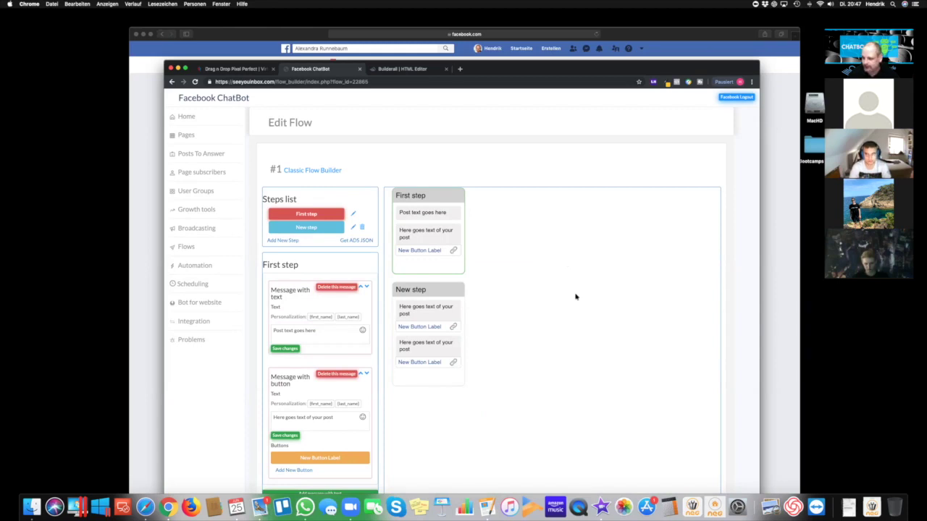
scroll(548, 297, "down", 3)
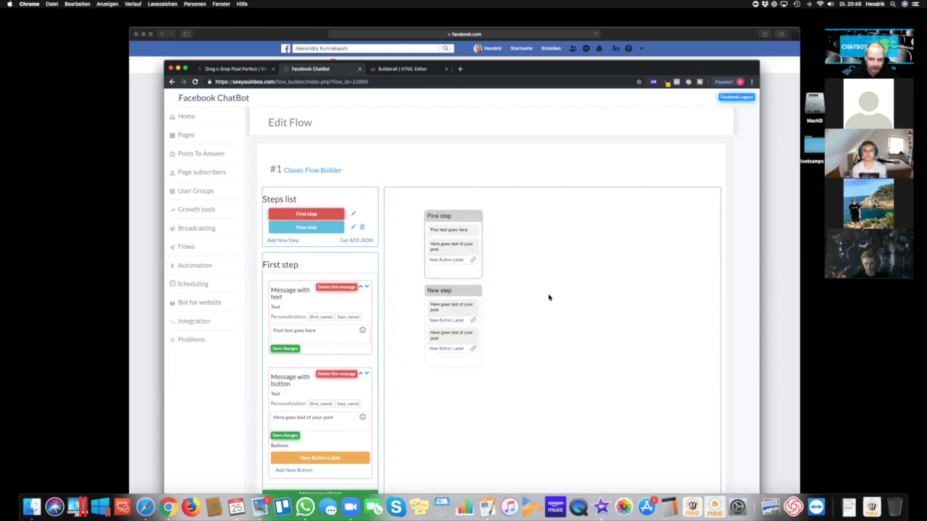
scroll(548, 297, "down", 2)
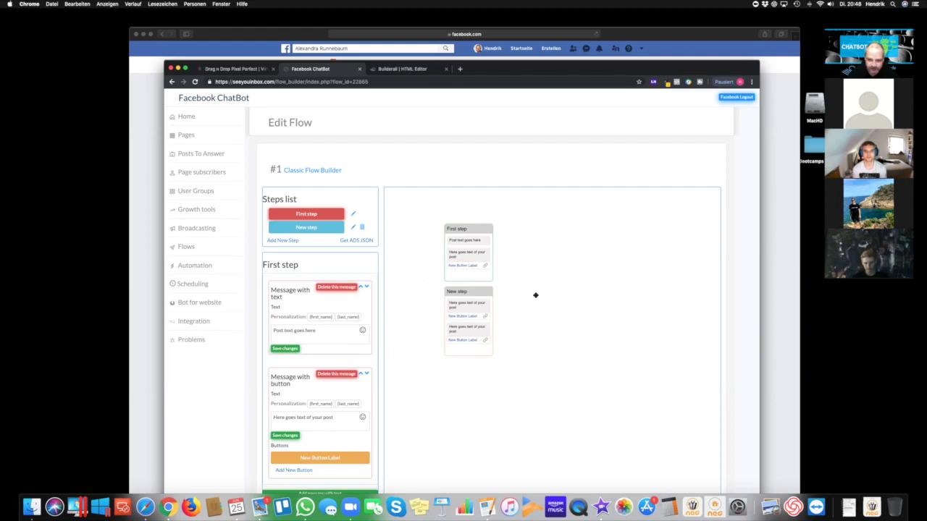
left_click_drag(467, 291, 636, 222)
left_click_drag(476, 230, 446, 219)
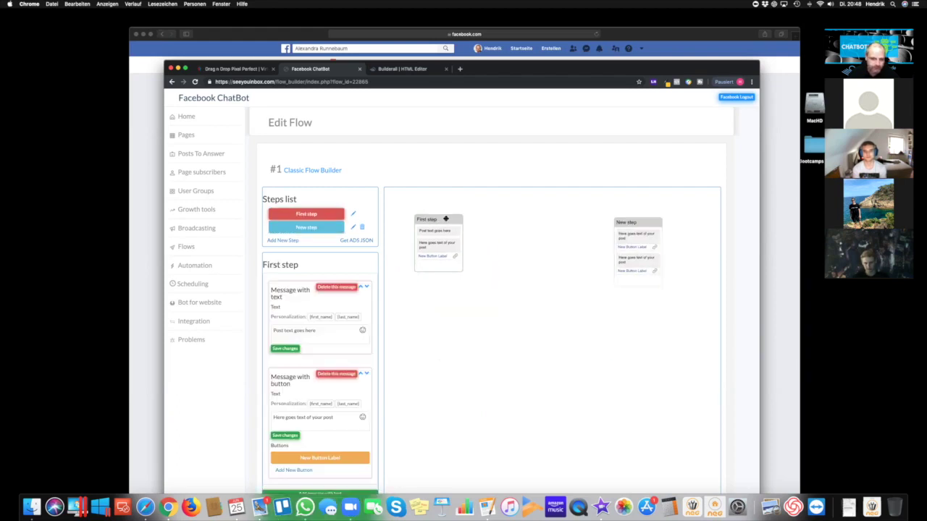
scroll(518, 312, "down", 3)
scroll(519, 312, "up", 3)
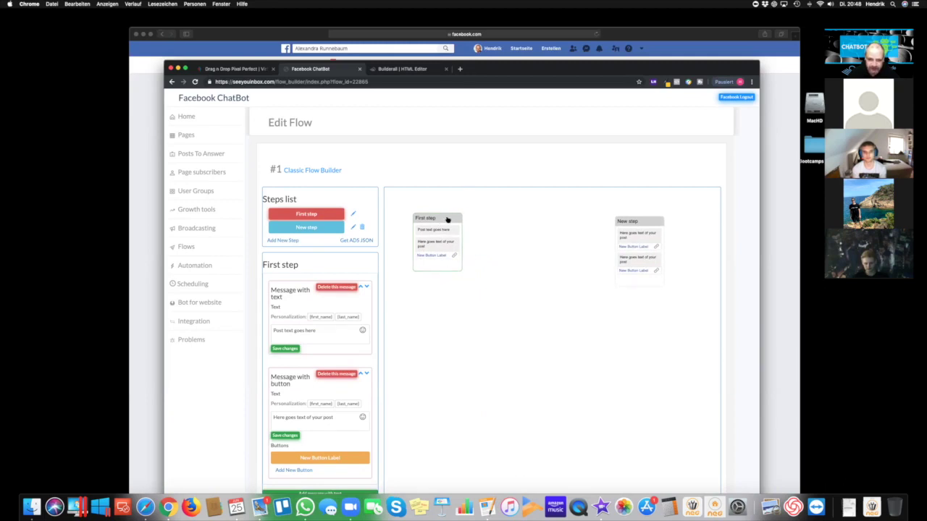
left_click_drag(447, 215, 459, 216)
left_click_drag(630, 218, 513, 216)
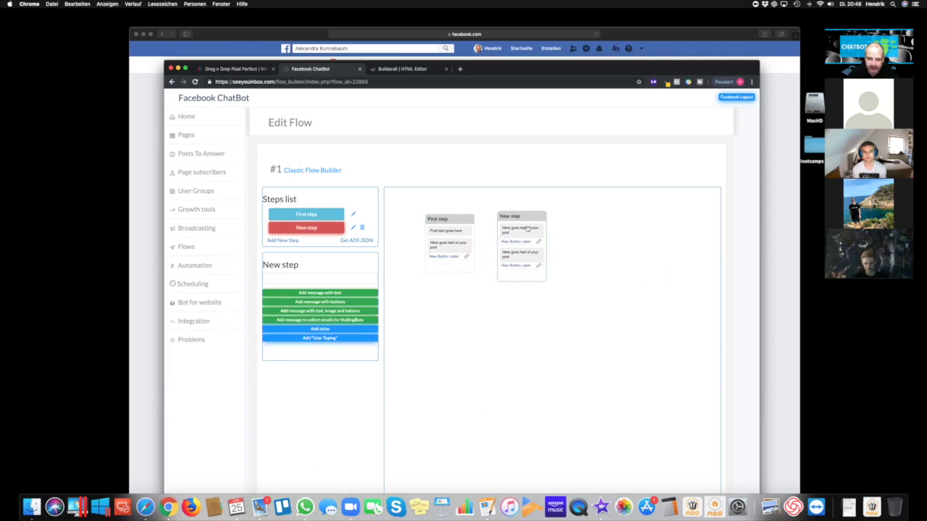
scroll(464, 287, "down", 2)
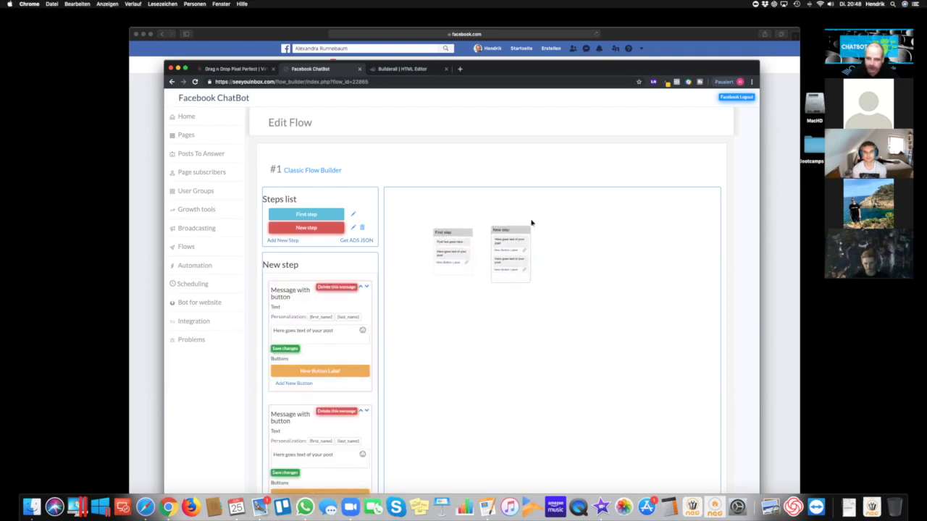
scroll(497, 373, "down", 1)
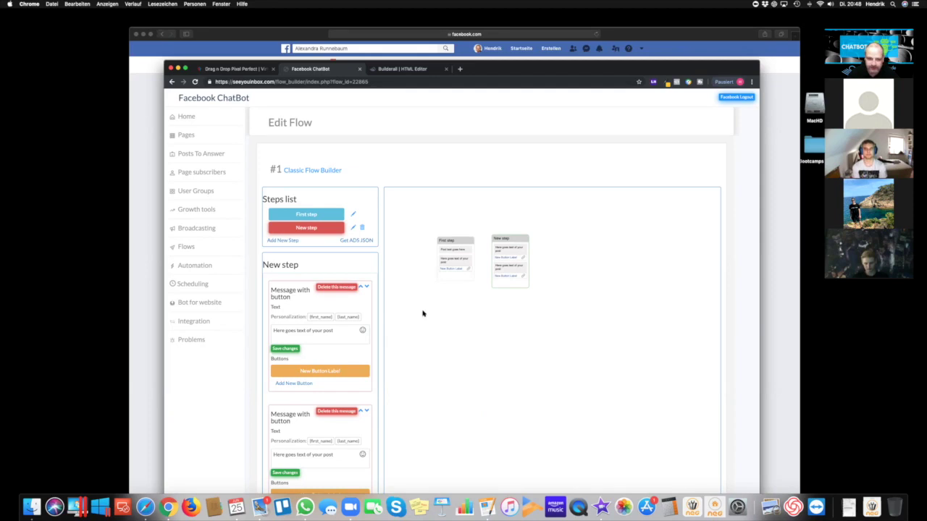
scroll(521, 247, "down", 1)
- Open the Automation settings and select the Facebook page named after a person
left_click(184, 265)
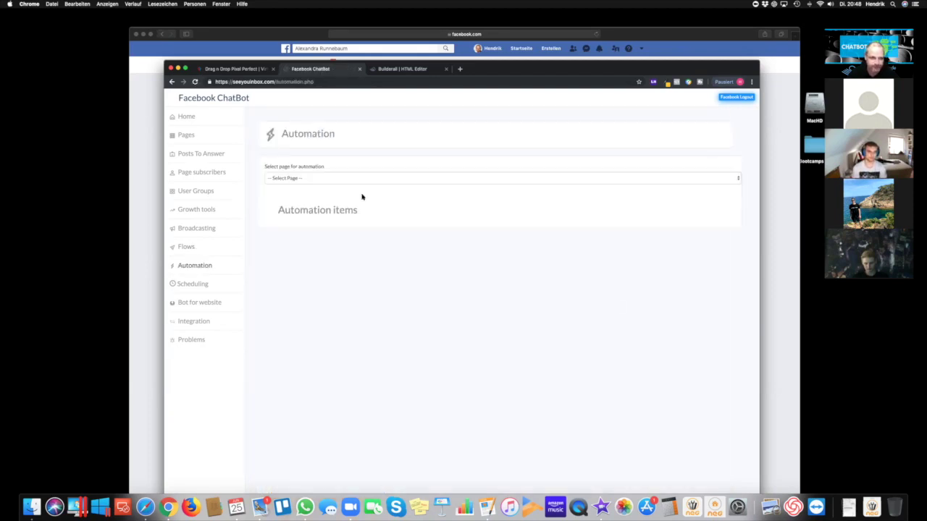
left_click(337, 180)
left_click(303, 193)
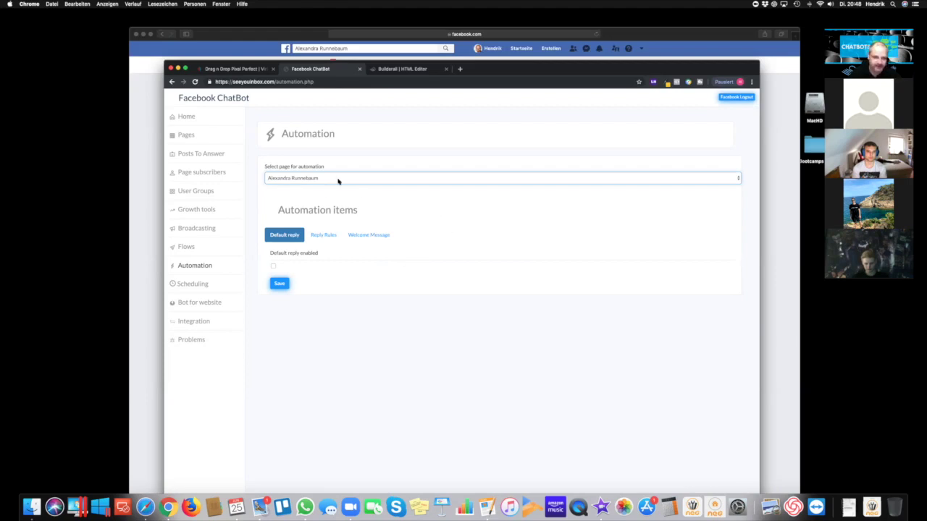
- Enable the default reply for the page and choose flow #1 as its reply flow
left_click(272, 267)
left_click(299, 292)
left_click(300, 293)
left_click(313, 292)
left_click(313, 293)
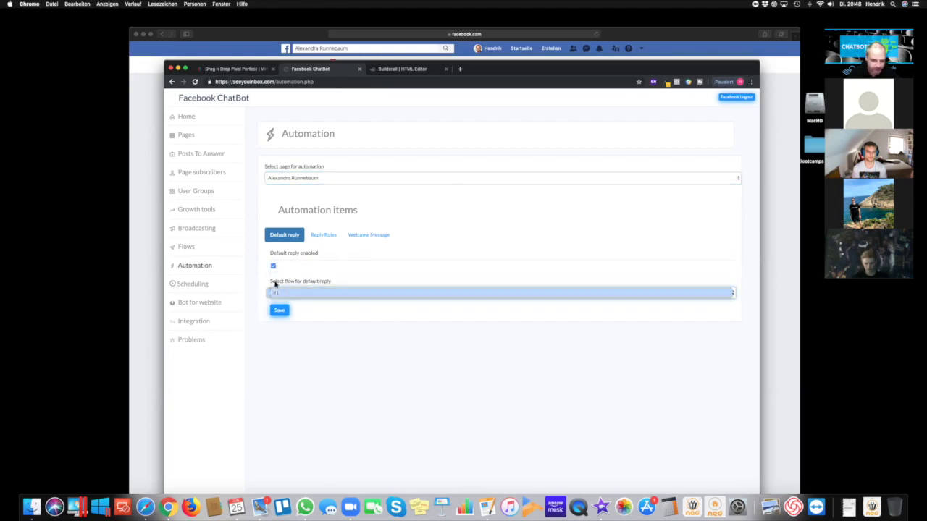
left_click(304, 292)
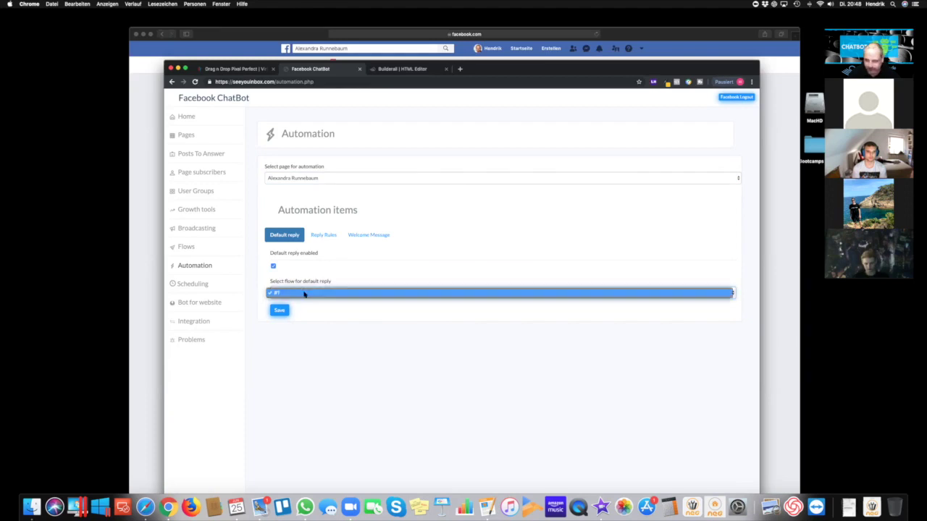
left_click(304, 293)
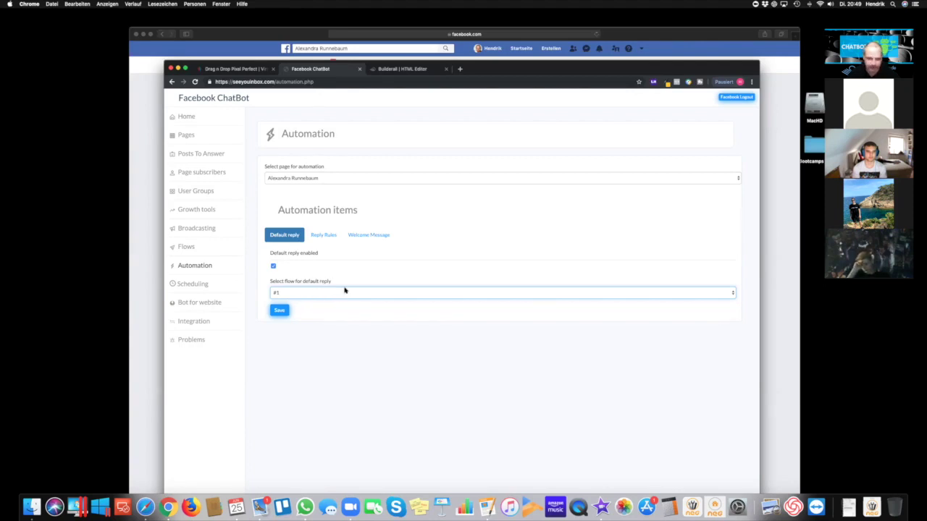
- Start a new reply rule of type Equals with the phrase "geld"
left_click(322, 234)
left_click(298, 269)
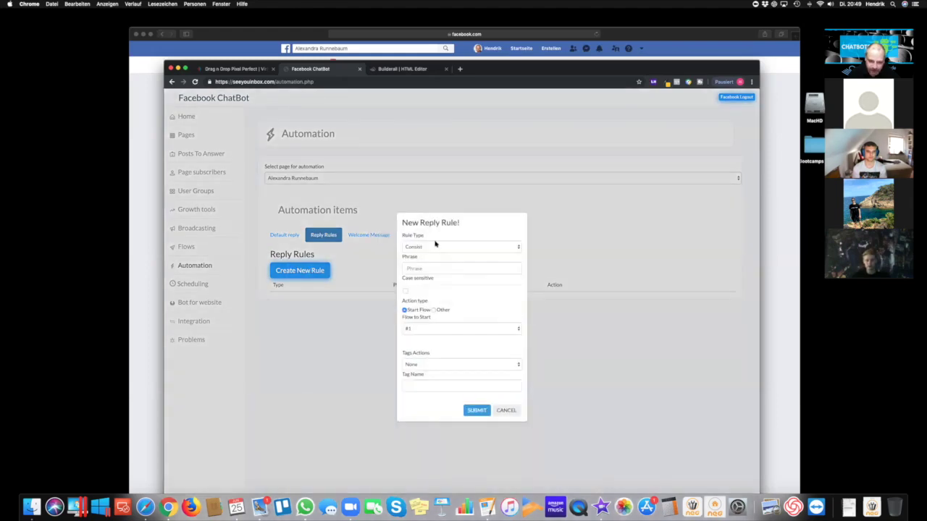
left_click(437, 247)
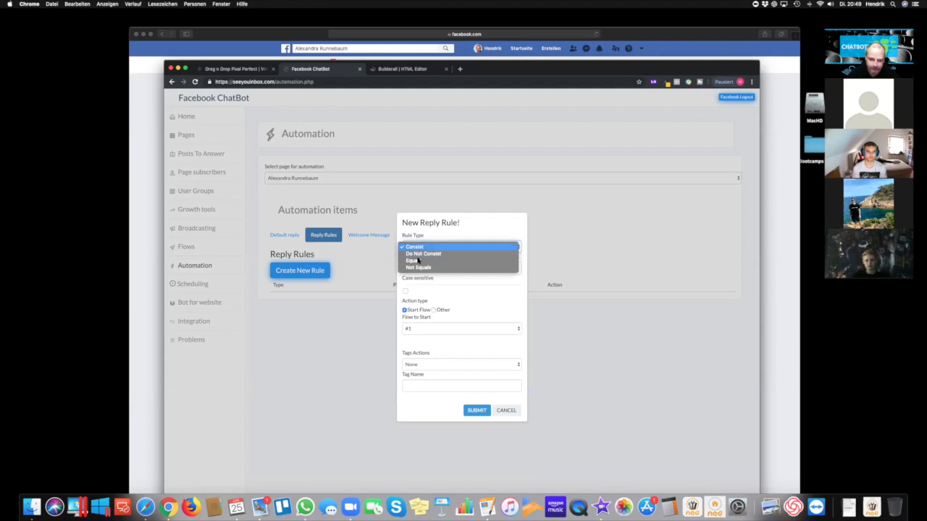
left_click(444, 259)
left_click(460, 271)
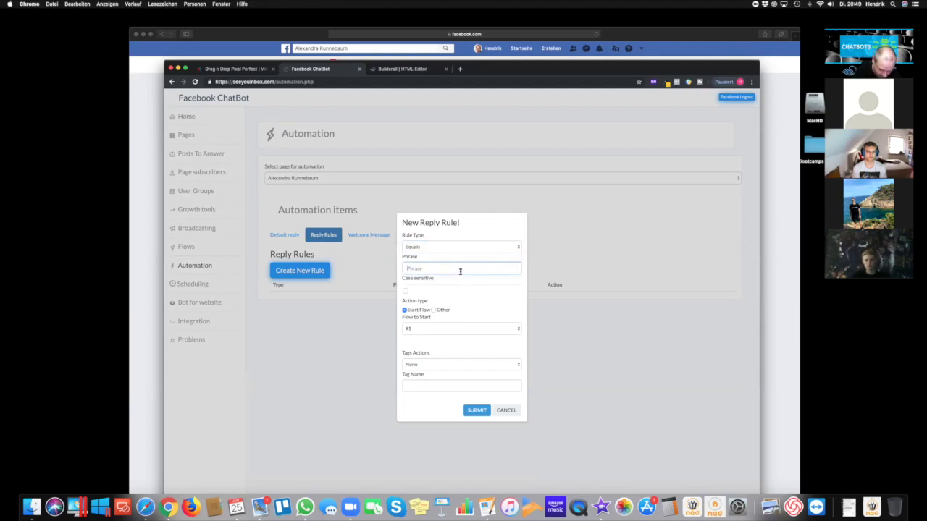
type("s")
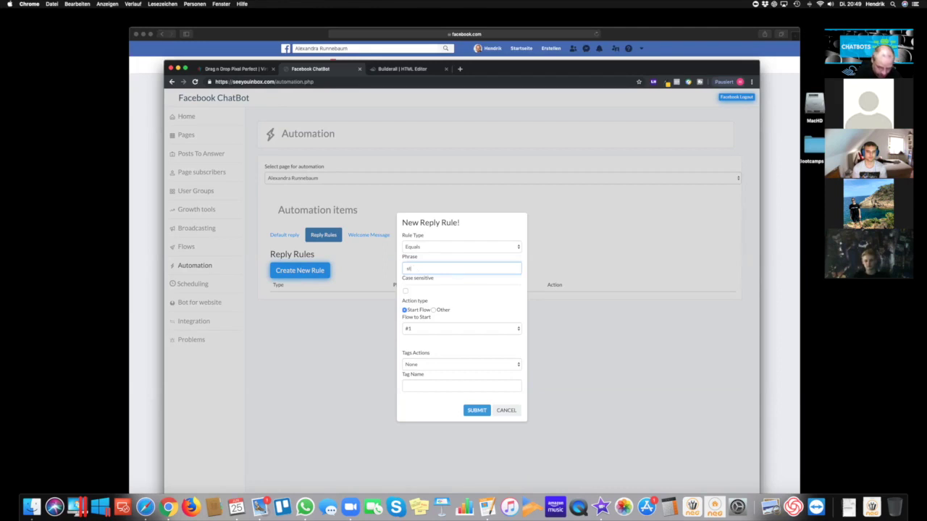
type("tarten")
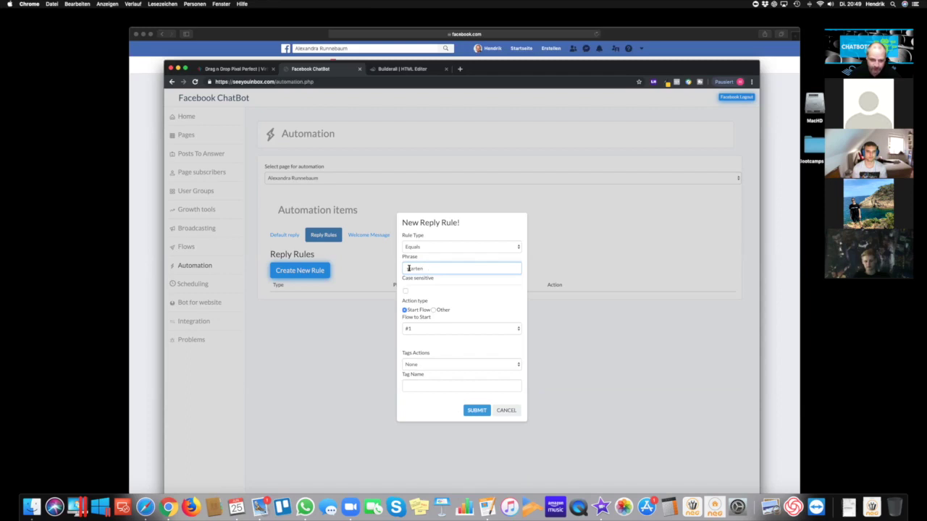
double_click(408, 268)
type("seh")
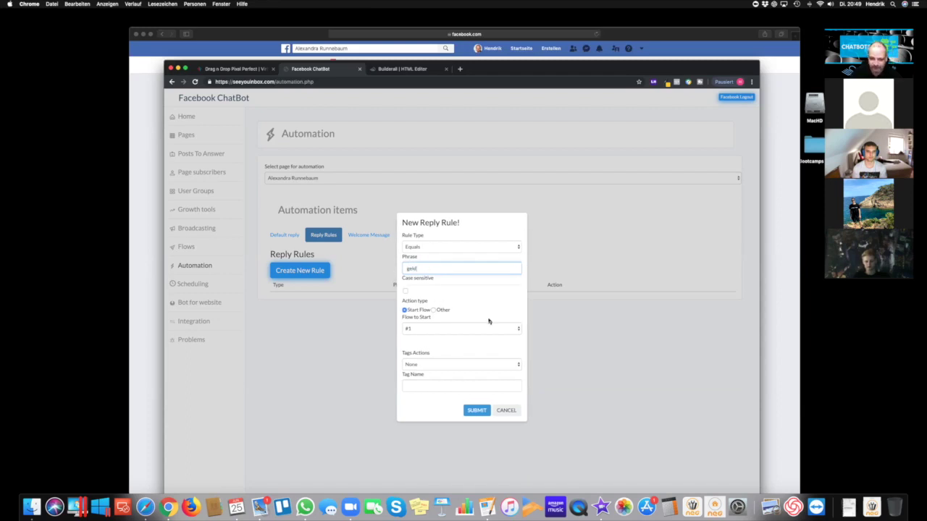
- Keep #1 as the reply rule's flow to start, and discard the rule
left_click(441, 329)
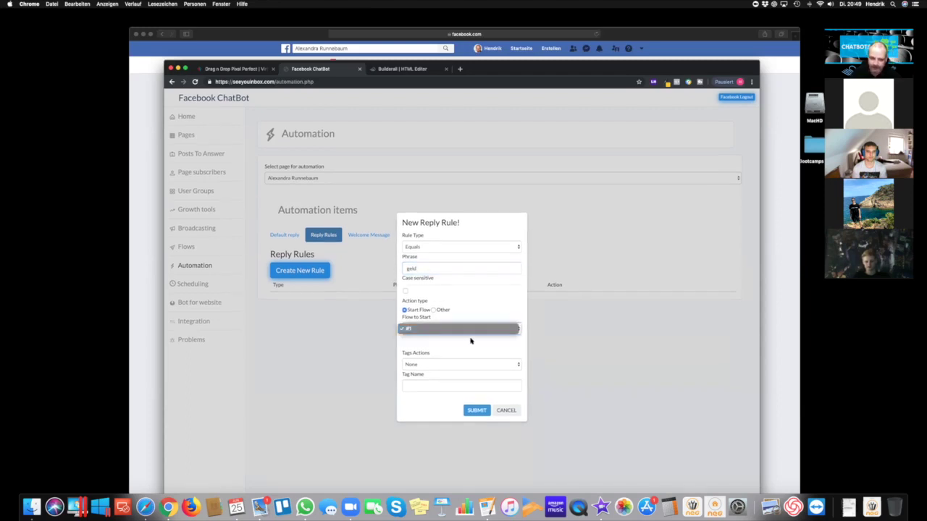
left_click(456, 329)
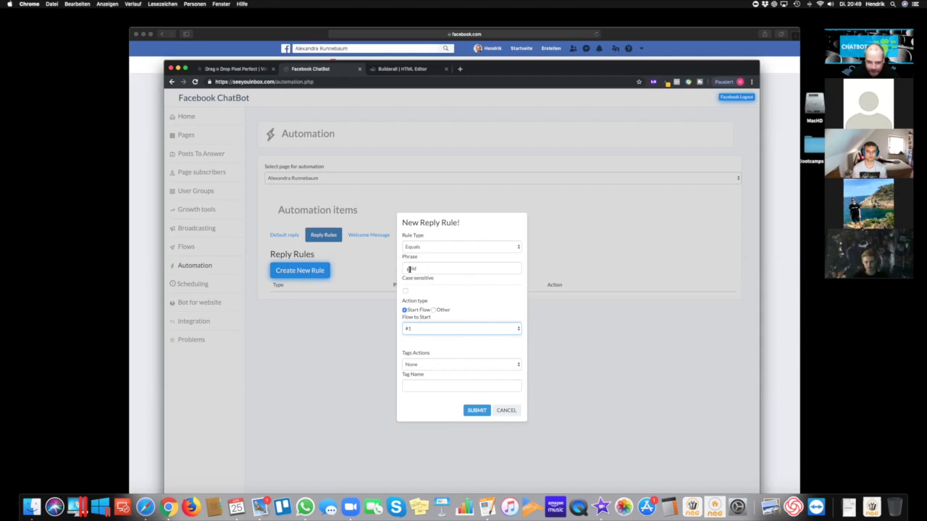
left_click(465, 328)
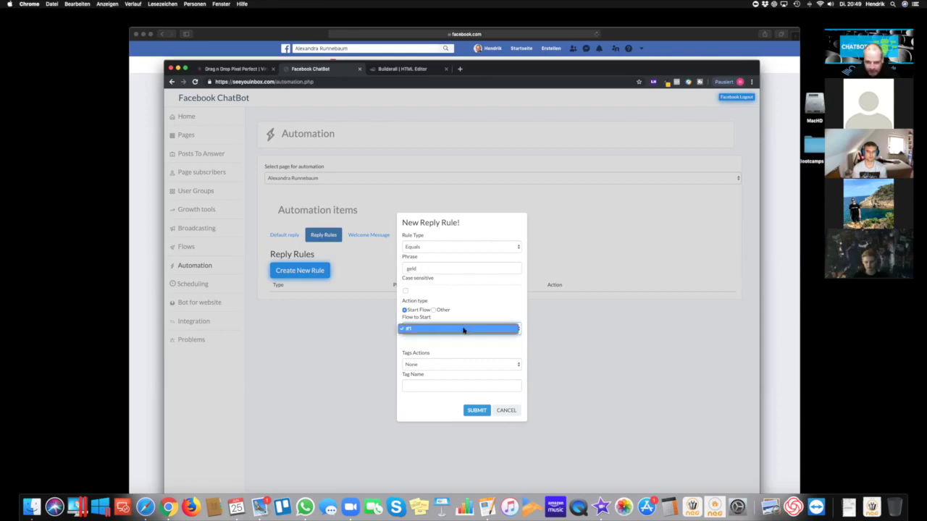
left_click(490, 347)
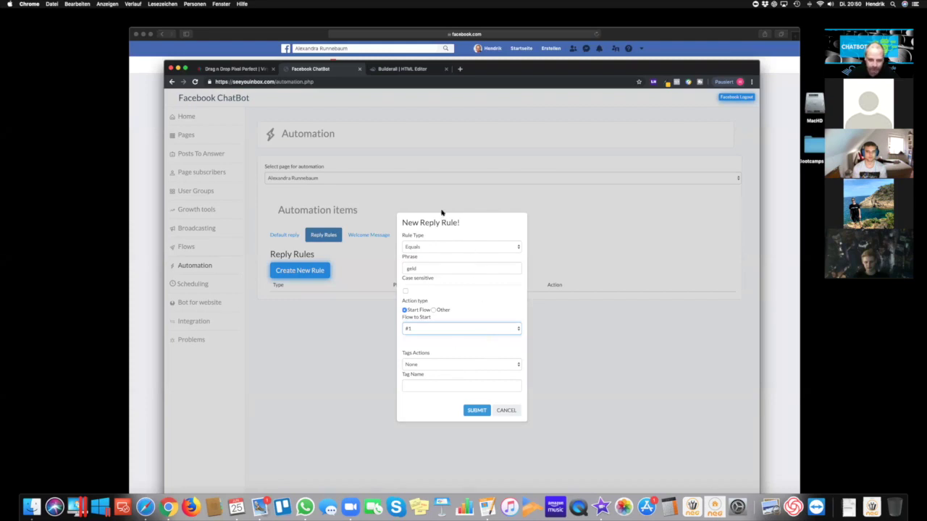
left_click(506, 411)
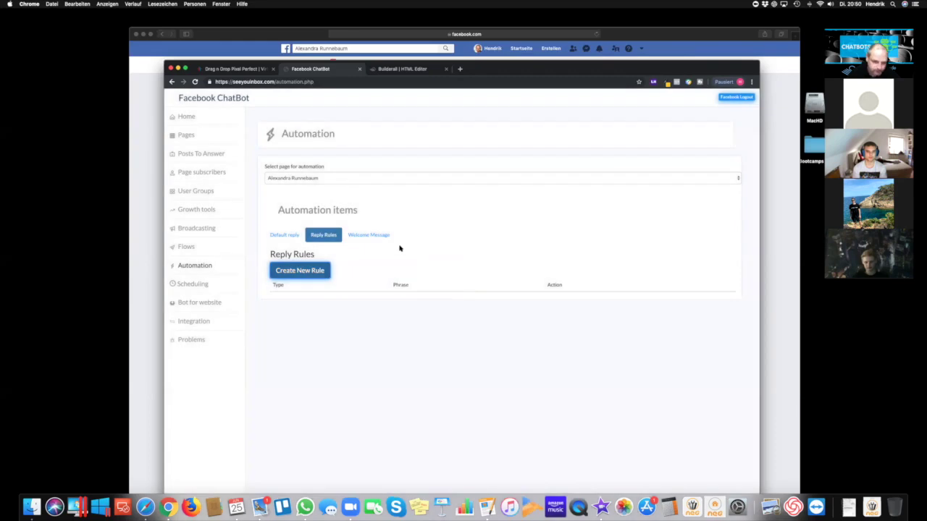
- Examine the Welcome Message settings for the page's automation
left_click(371, 235)
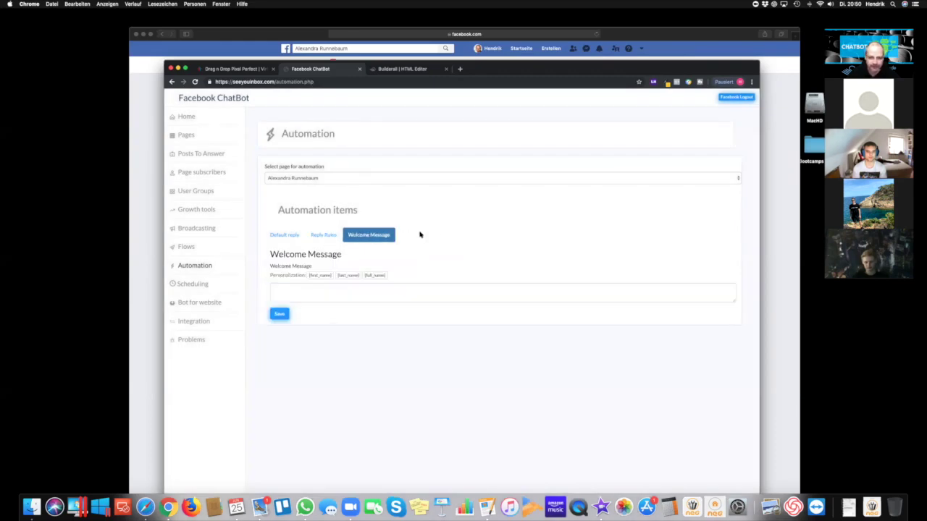
left_click(292, 291)
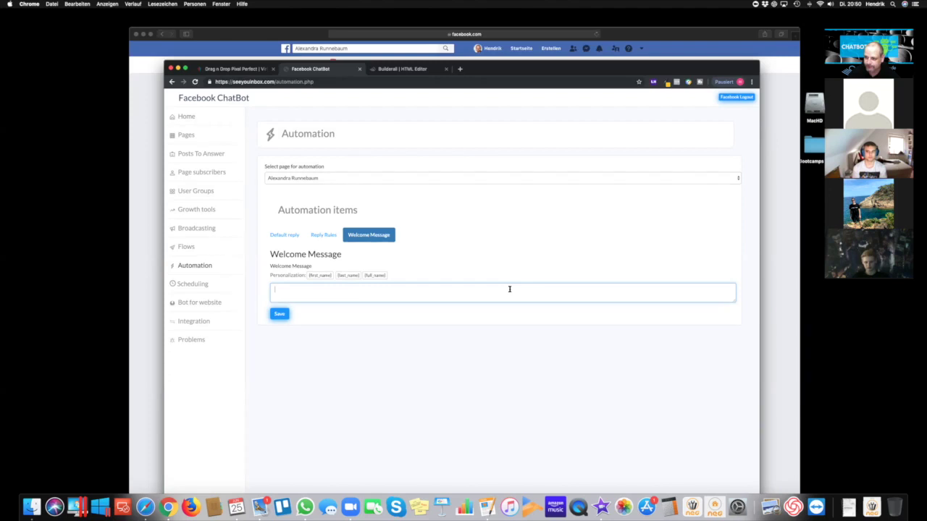
- Draft a schedule rule named "#1" with the rule type Send on date, and discard it
left_click(192, 285)
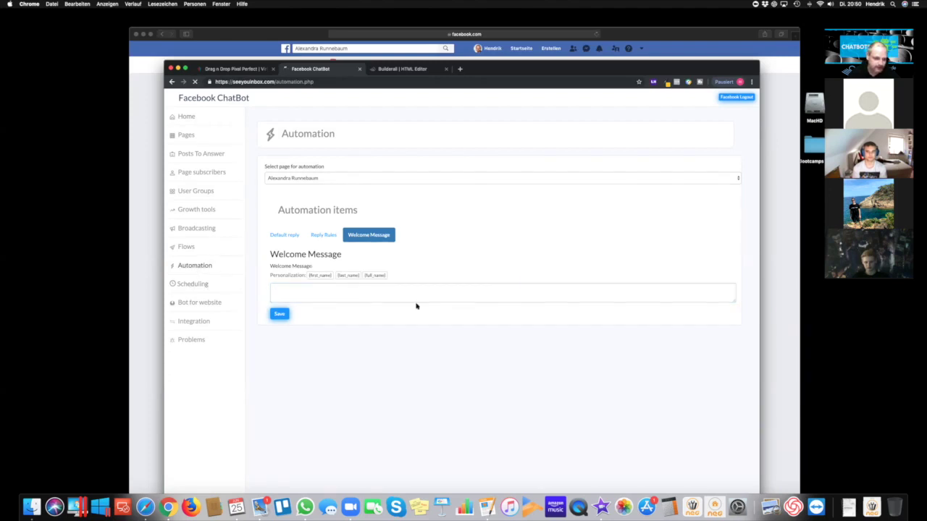
left_click(303, 174)
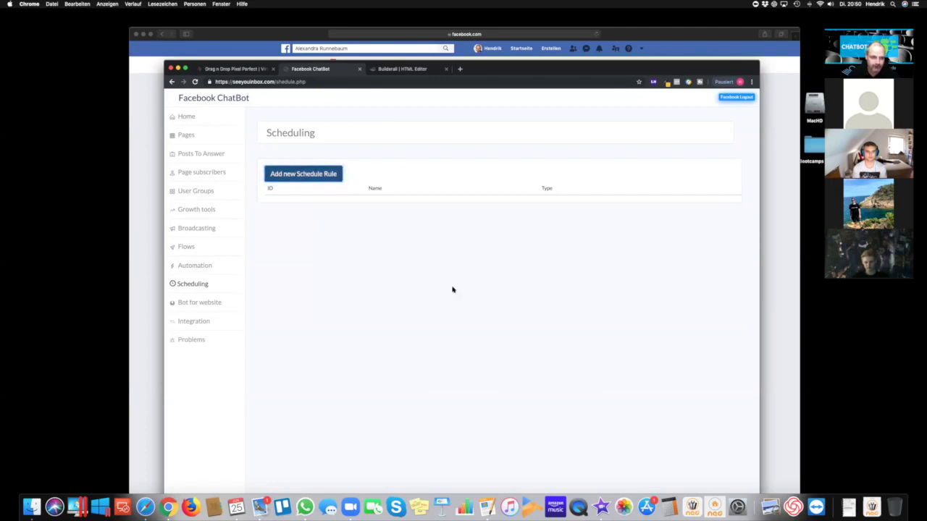
left_click(484, 309)
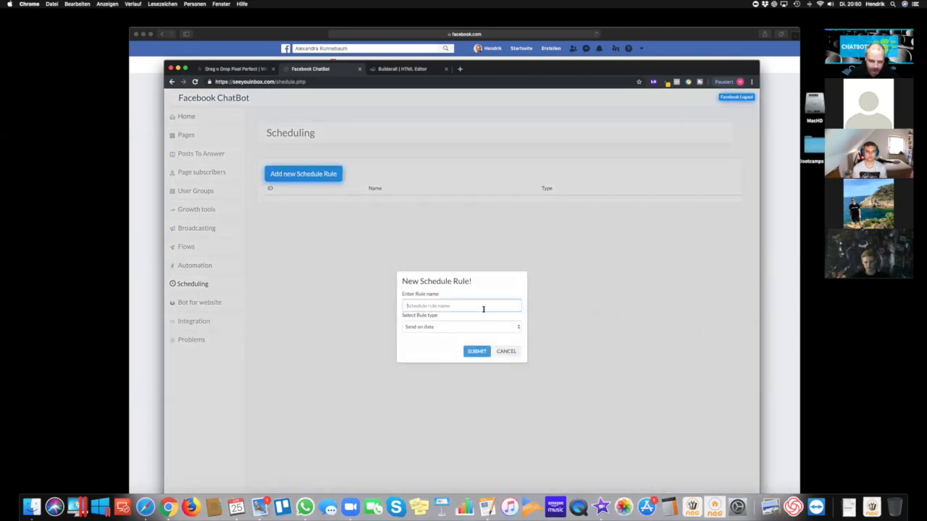
type("a")
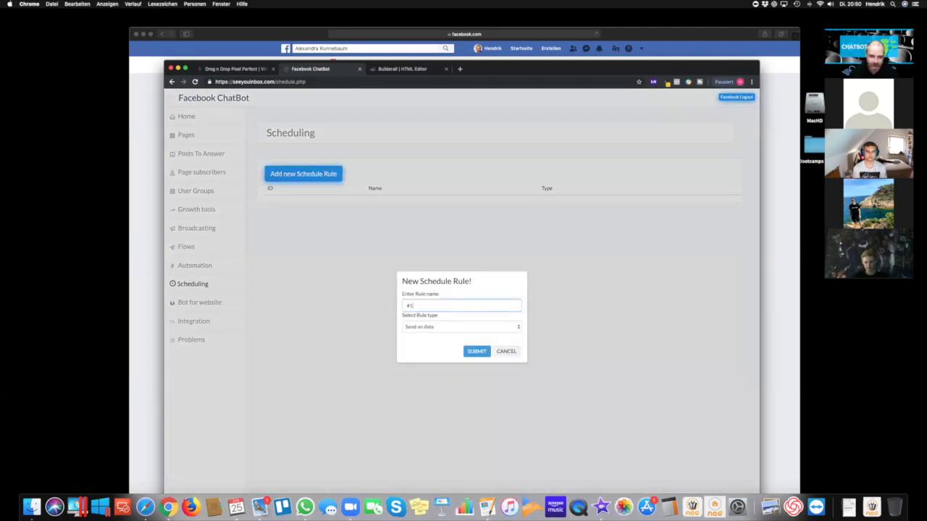
left_click(434, 328)
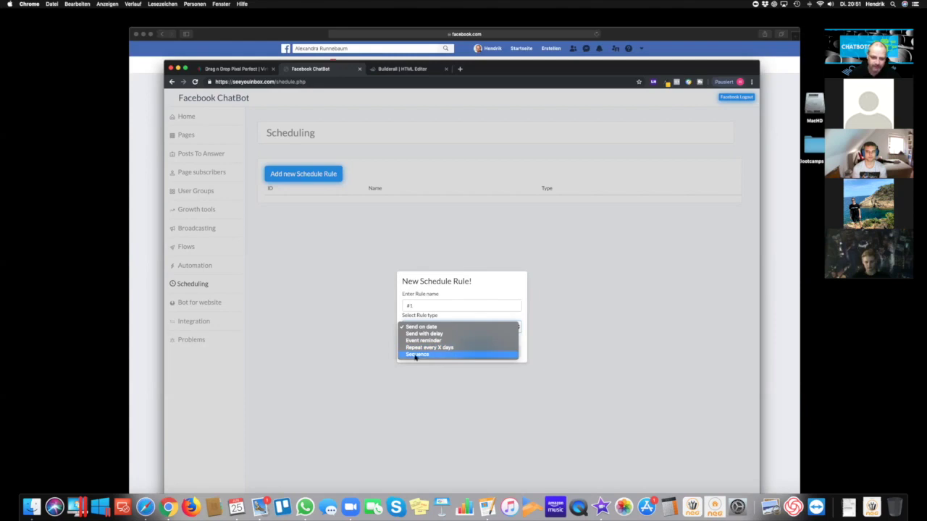
left_click(550, 387)
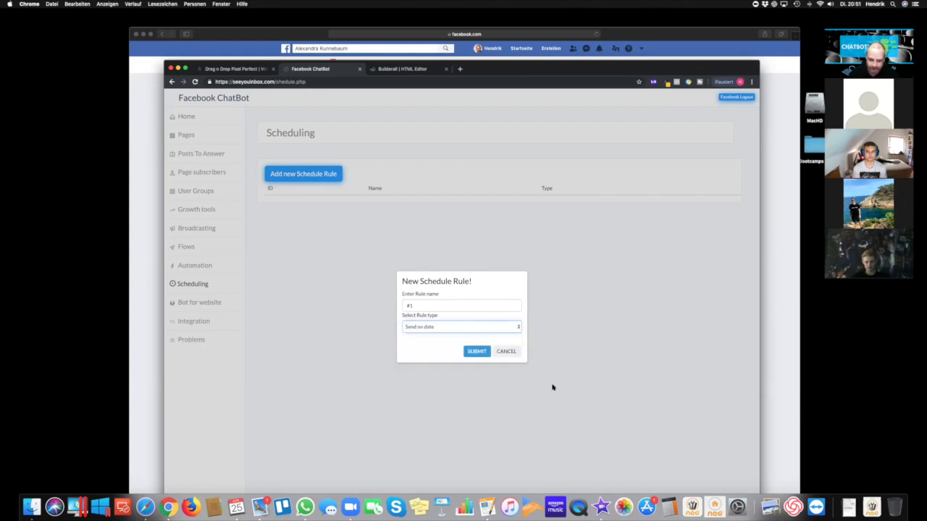
left_click(506, 351)
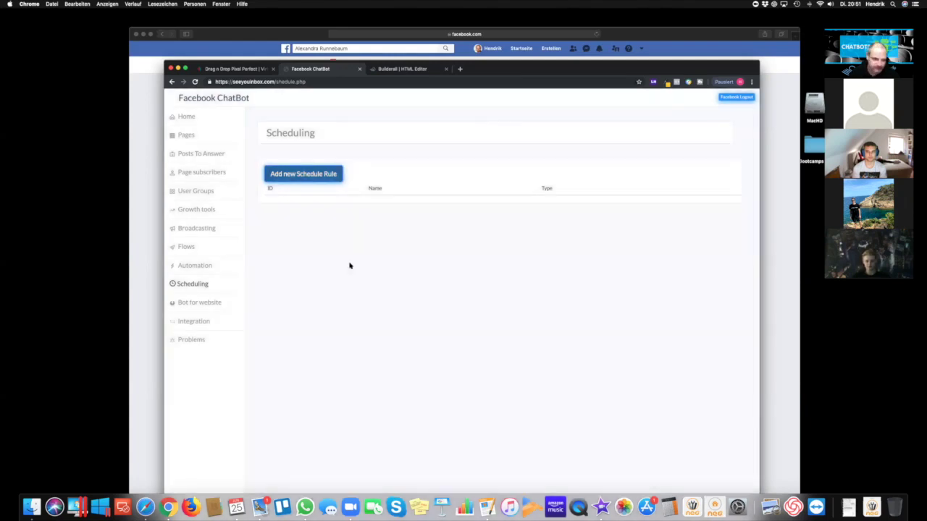
- Create a website bot named "#1" for the Facebook page named after a person
left_click(194, 304)
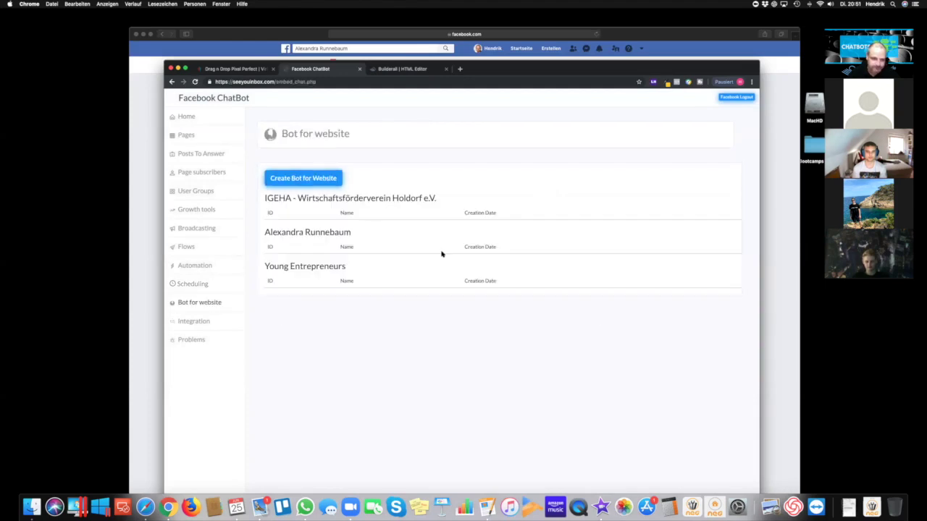
left_click(306, 179)
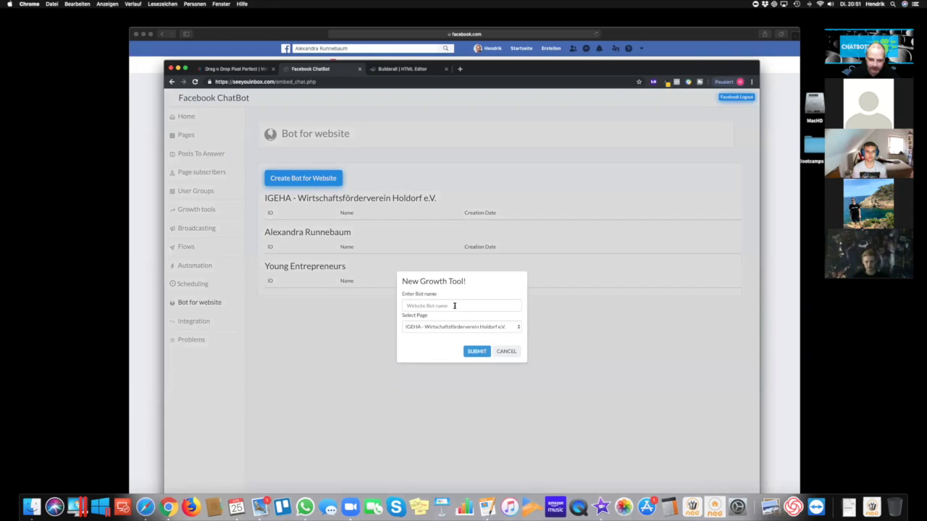
left_click(452, 305)
type("#1")
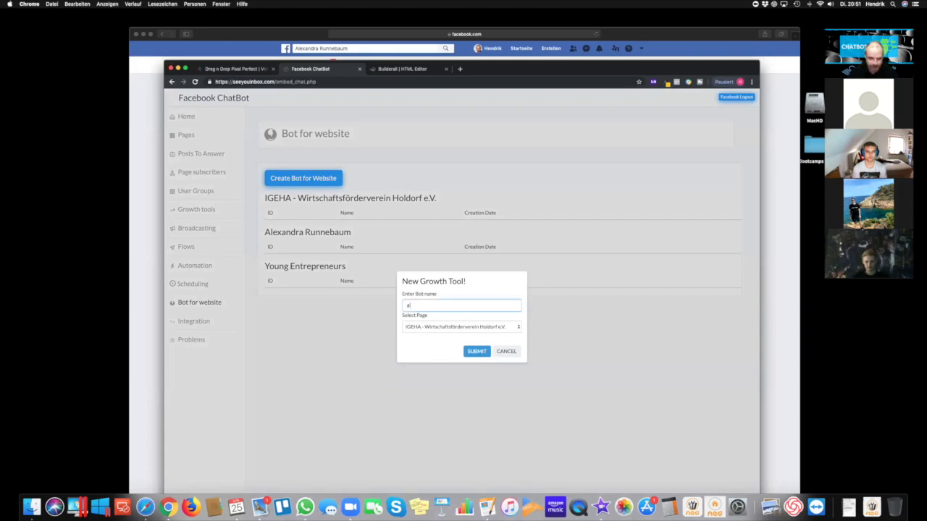
left_click(440, 327)
left_click(420, 335)
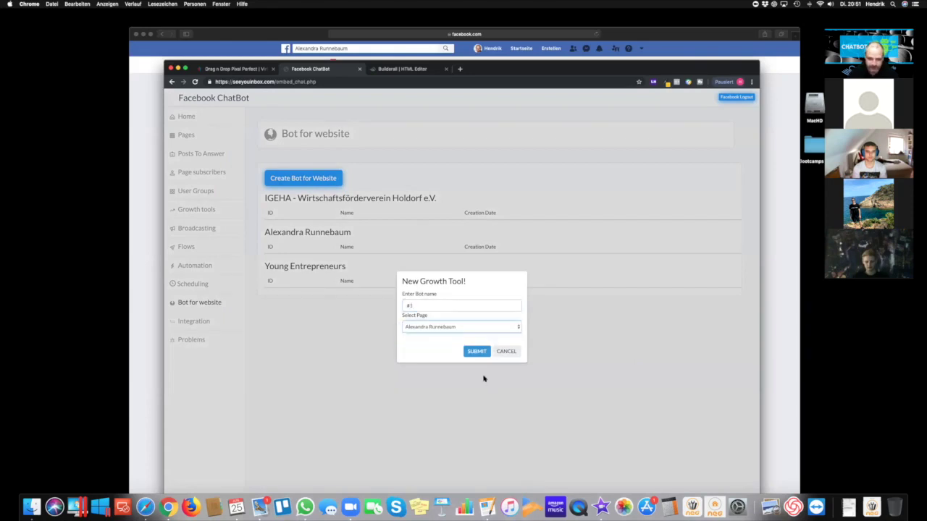
left_click(477, 351)
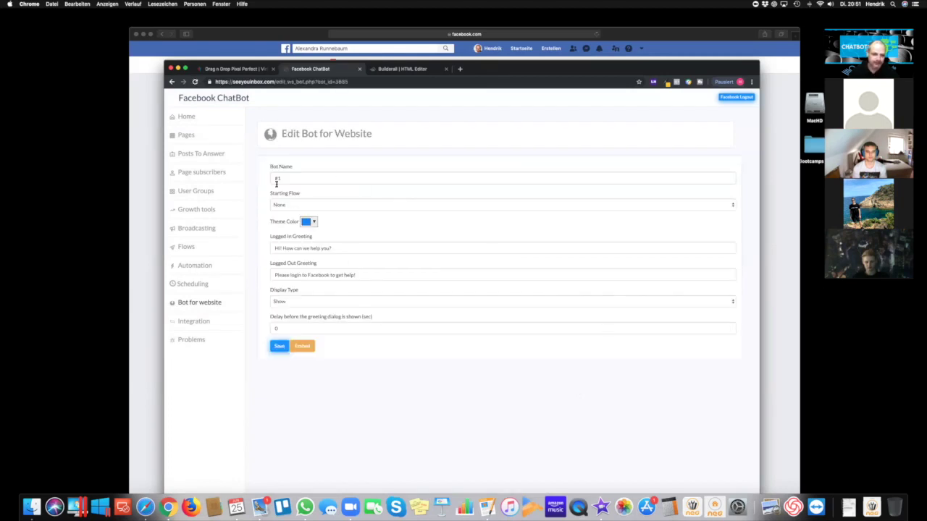
- Set the website bot's starting flow to #1
left_click(317, 206)
left_click(316, 205)
left_click(306, 206)
left_click(302, 205)
left_click(302, 207)
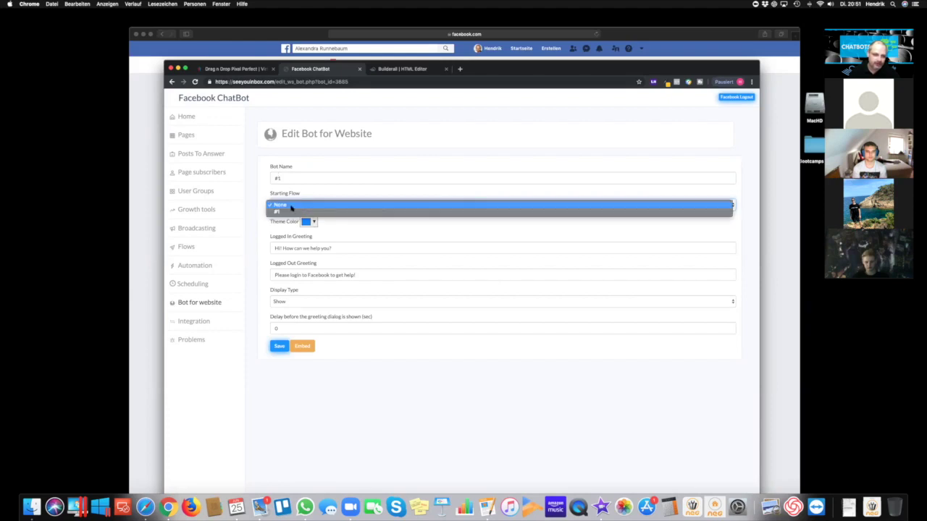
left_click(467, 317)
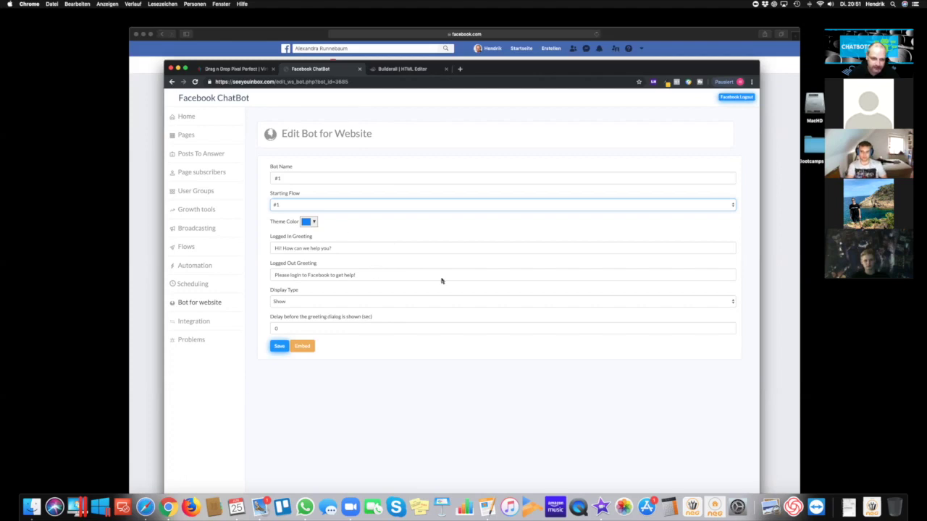
left_click_drag(289, 110, 409, 314)
left_click(426, 302)
- Start a new integration in the Integration section and name it "#1"
left_click(167, 330)
left_click(191, 322)
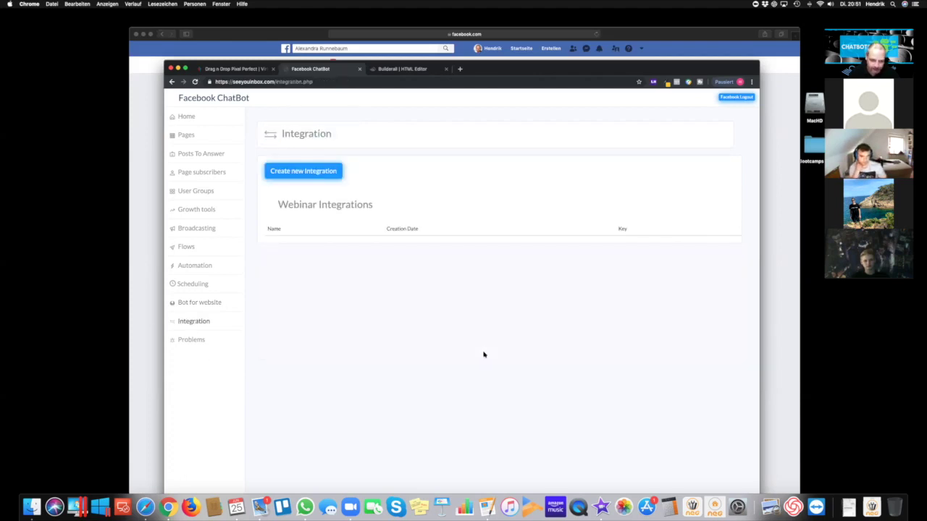
left_click(303, 176)
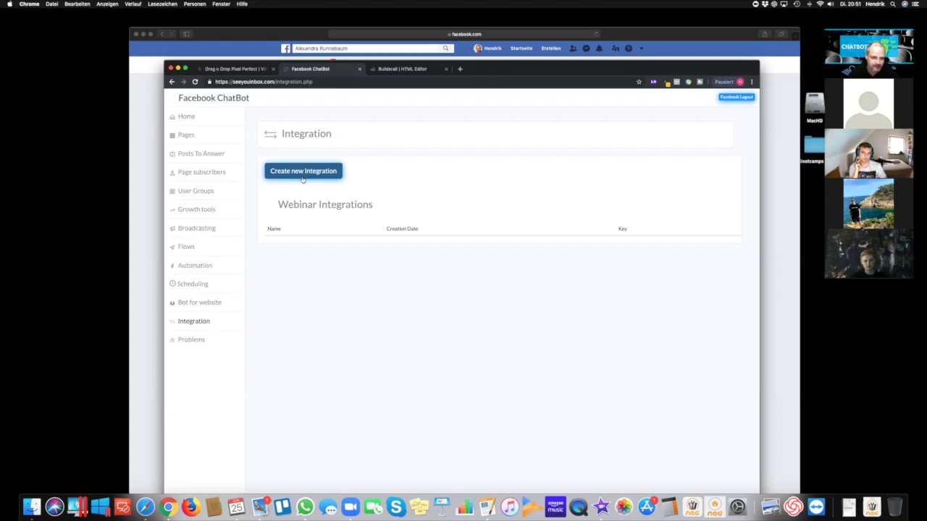
left_click(306, 174)
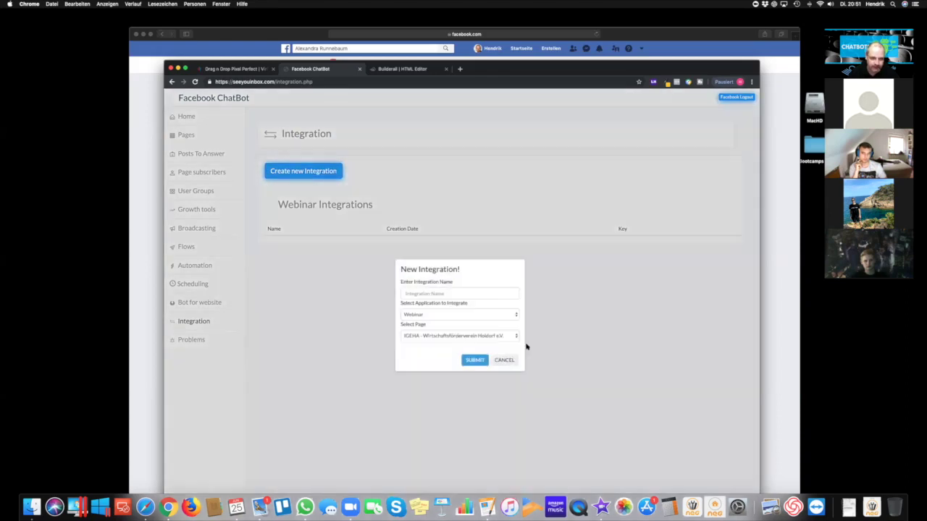
left_click(458, 286)
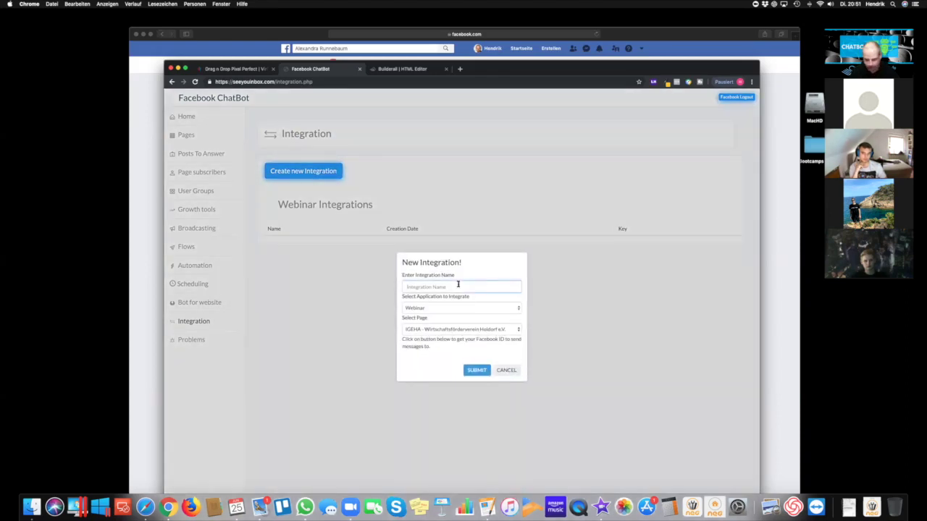
type("#1")
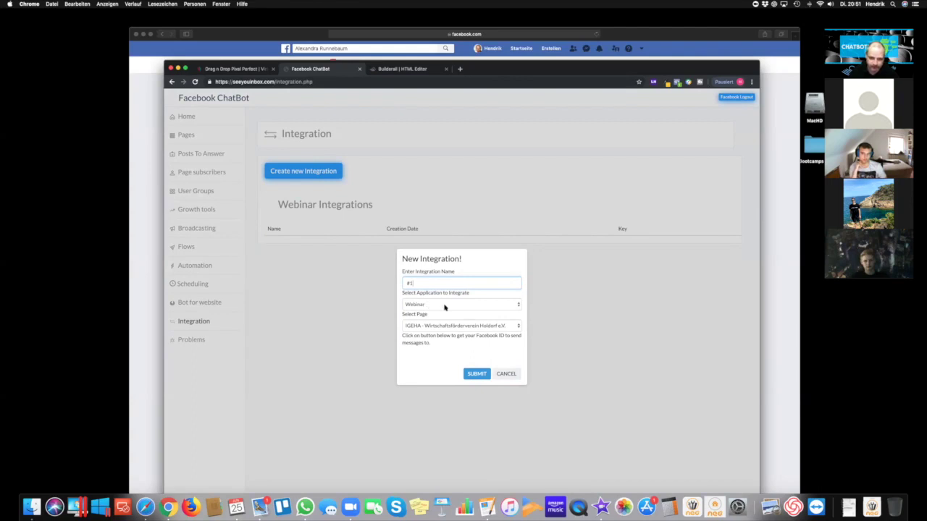
- Try to submit the integration with the Webinar application and the Facebook page named after a person, and discard the draft
left_click(444, 307)
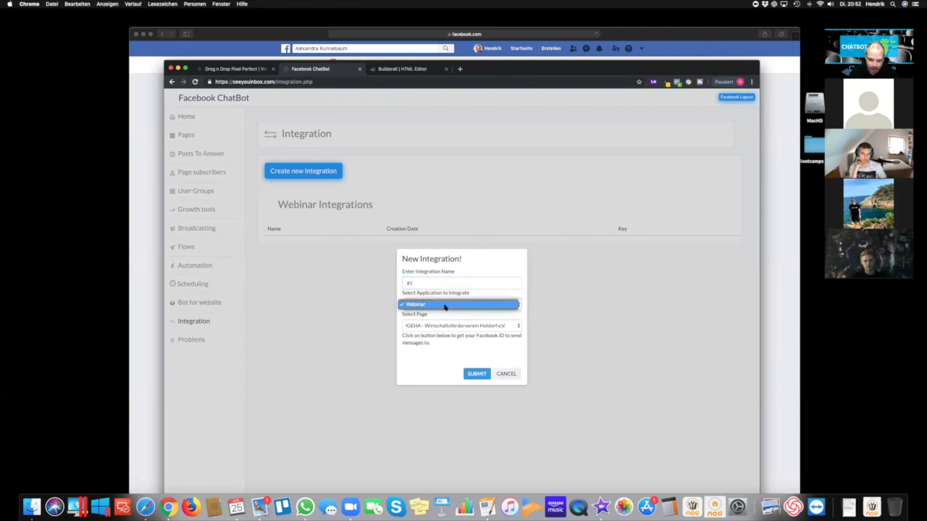
left_click(443, 307)
left_click(436, 327)
left_click(434, 341)
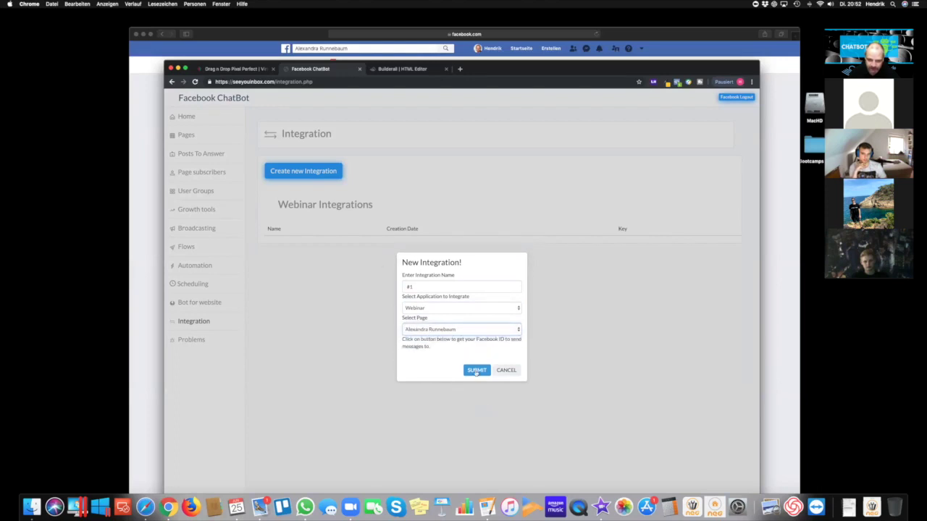
left_click(476, 372)
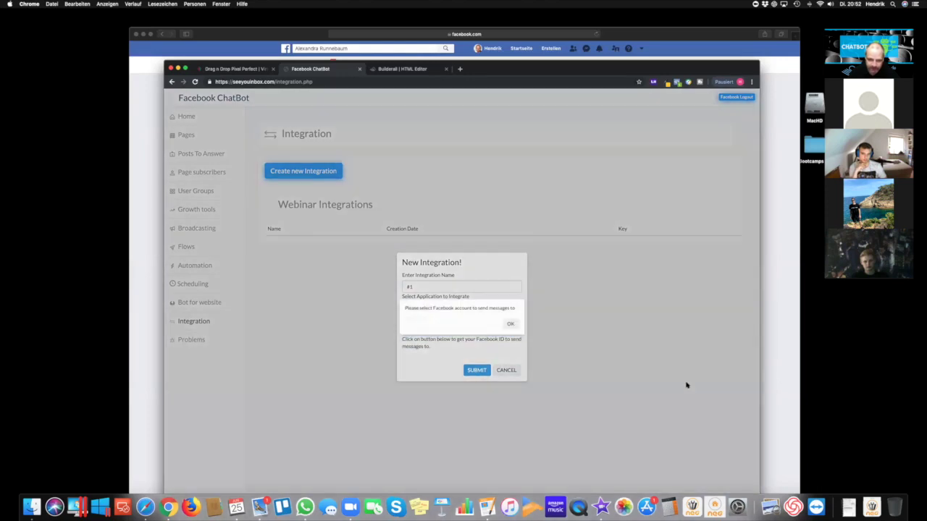
left_click(512, 325)
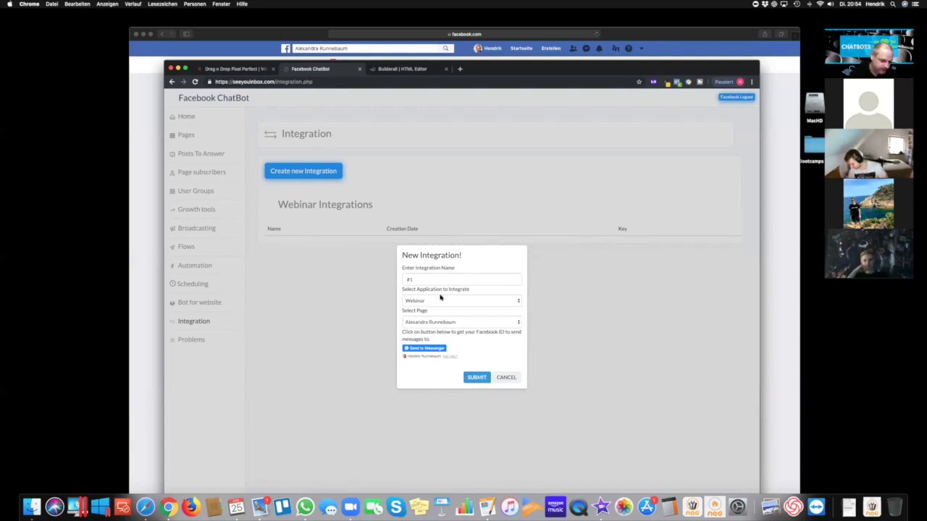
left_click(510, 378)
- Open the Problems section of the chatbot
left_click(192, 340)
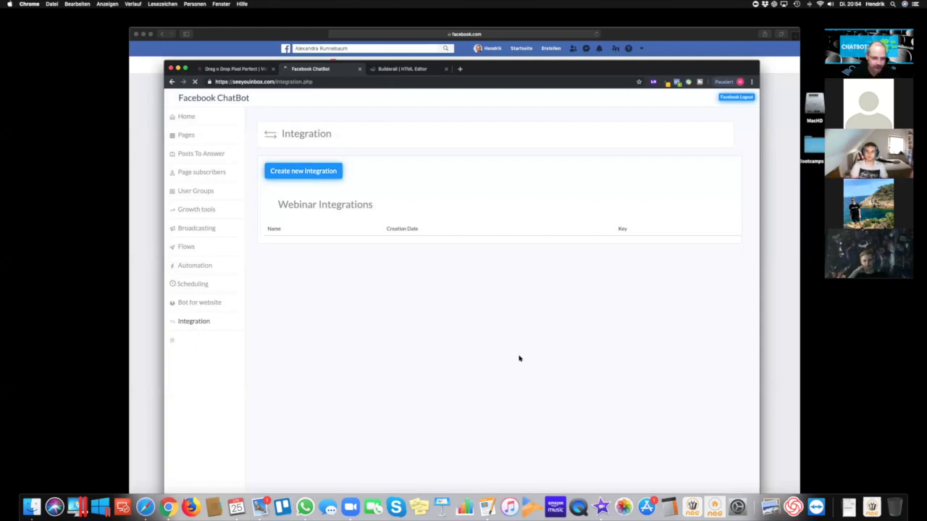